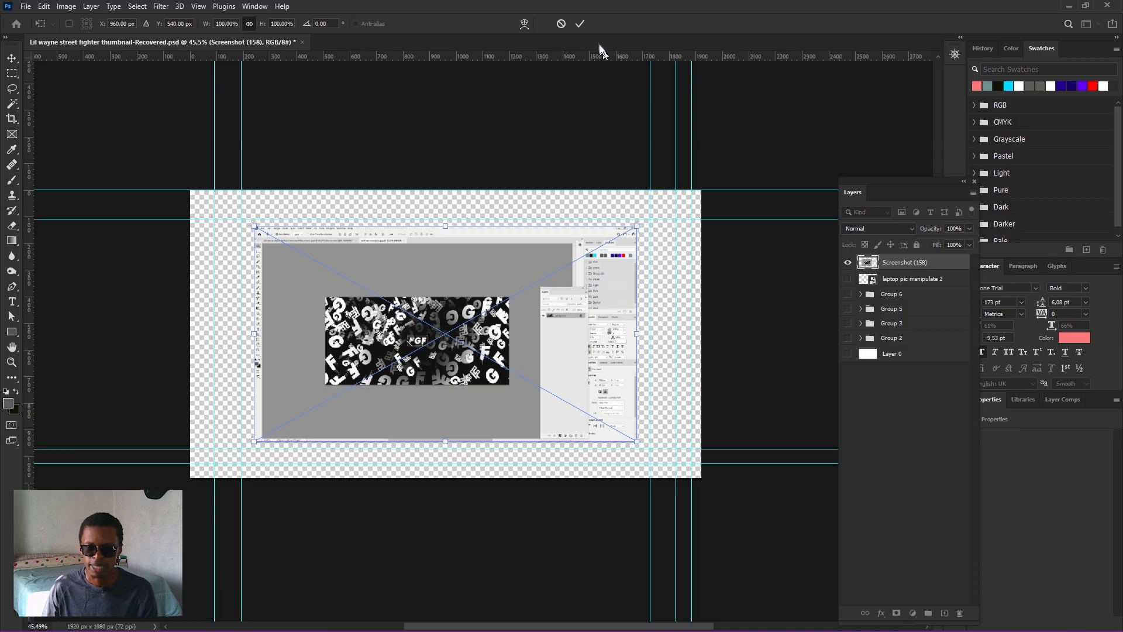
Confirm placement of the imported images Screenshot (158), (157), (156), (154) and (153) at their default sizes.
{"action": "left_click", "coordinate": [580, 24]}
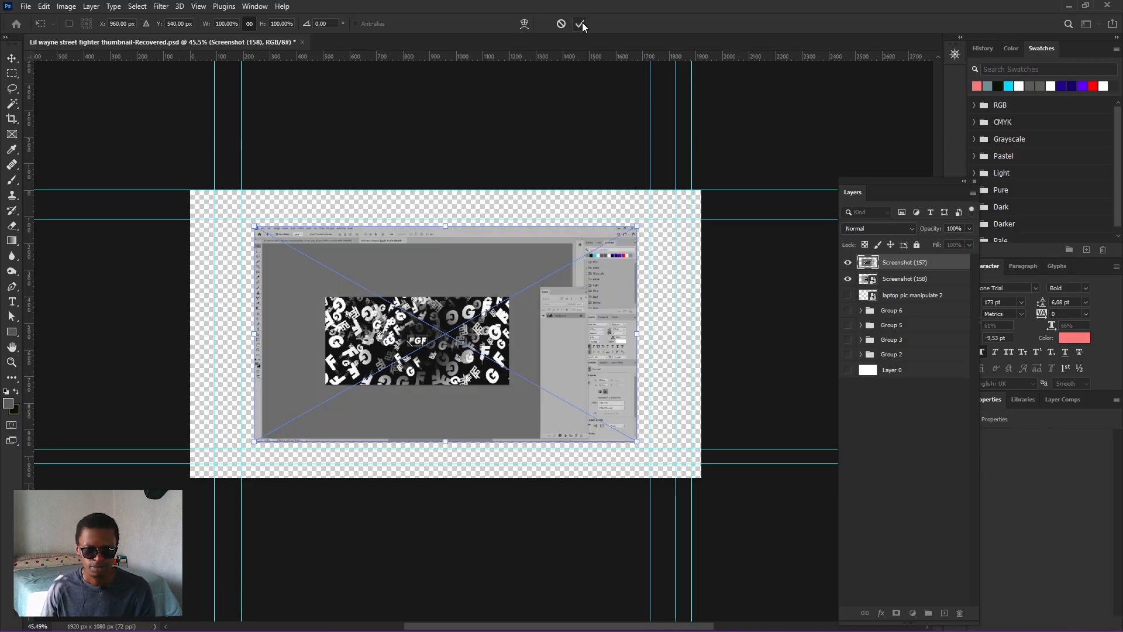
{"action": "left_click", "coordinate": [580, 24]}
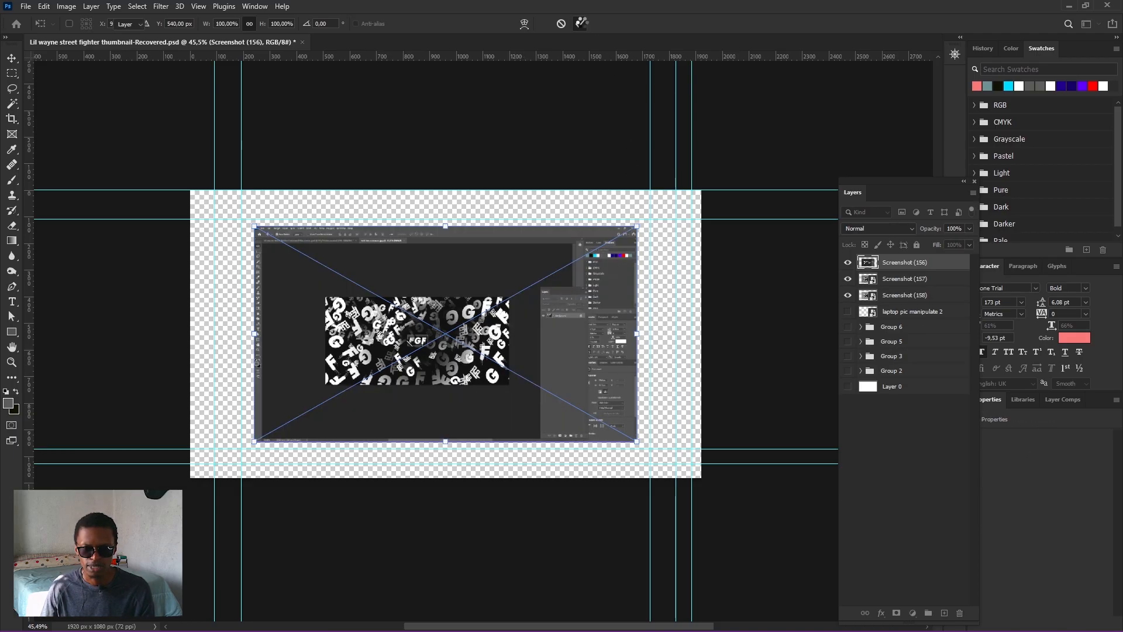
{"action": "left_click", "coordinate": [581, 24]}
{"action": "left_click", "coordinate": [581, 23]}
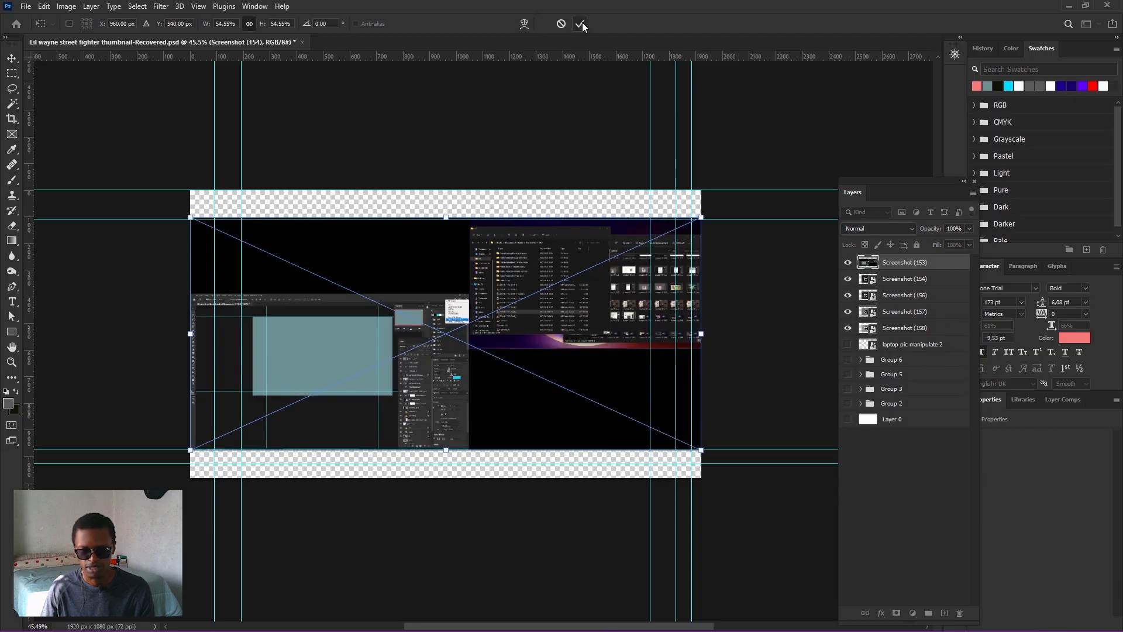
{"action": "left_click", "coordinate": [581, 24]}
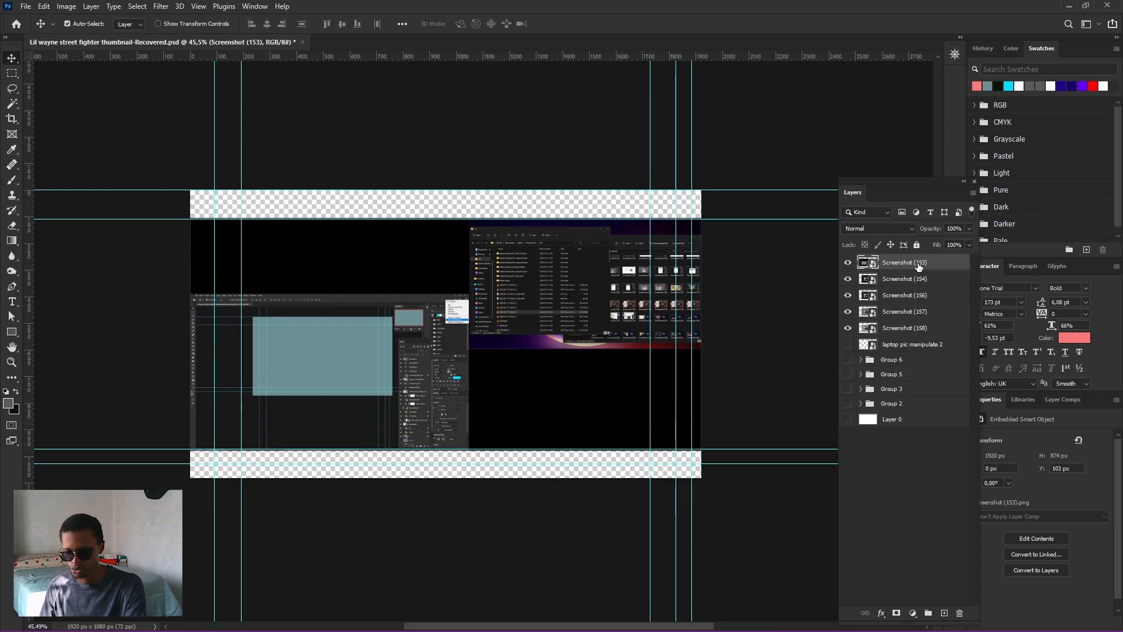
Delete the Screenshot (153) layer and make the laptop pic manipulate 2 layer visible.
{"action": "key", "text": "Delete"}
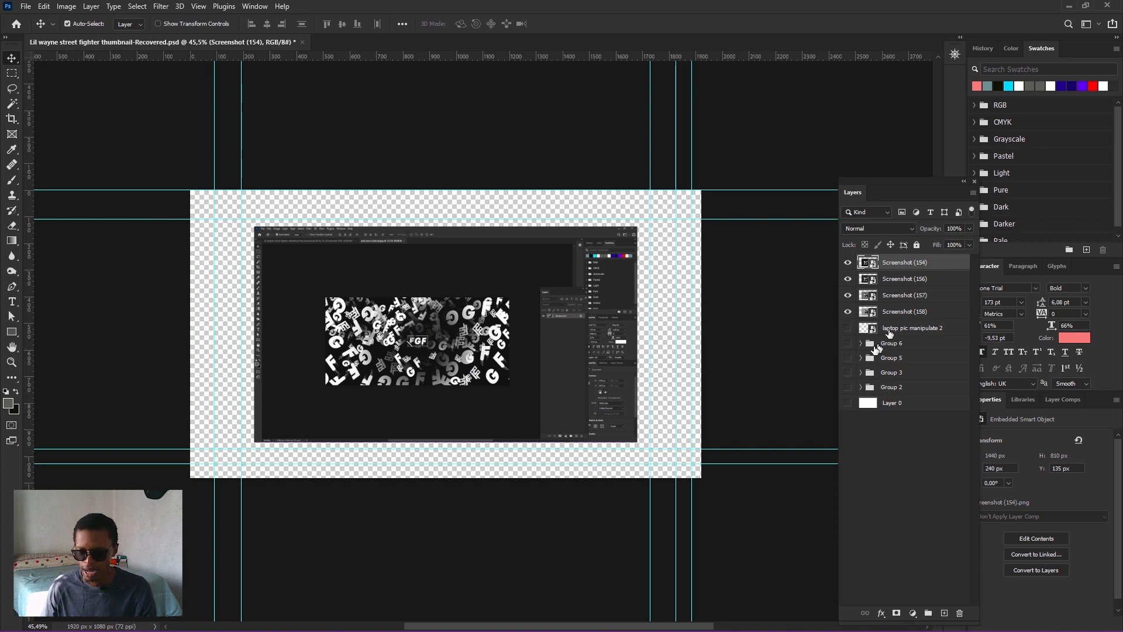
{"action": "left_click", "coordinate": [848, 328]}
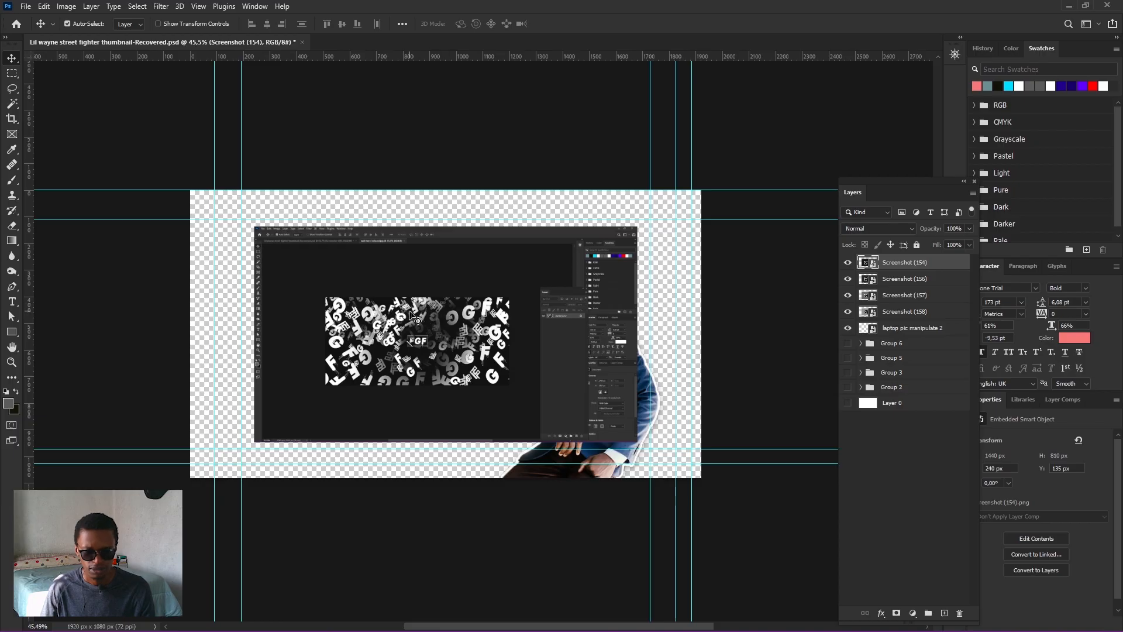
Move the screenshots into the canvas corners: (154) lower right, (156) lower left, (157) upper right, (158) upper left.
{"action": "left_click_drag", "start_coordinate": [436, 311], "coordinate": [495, 344]}
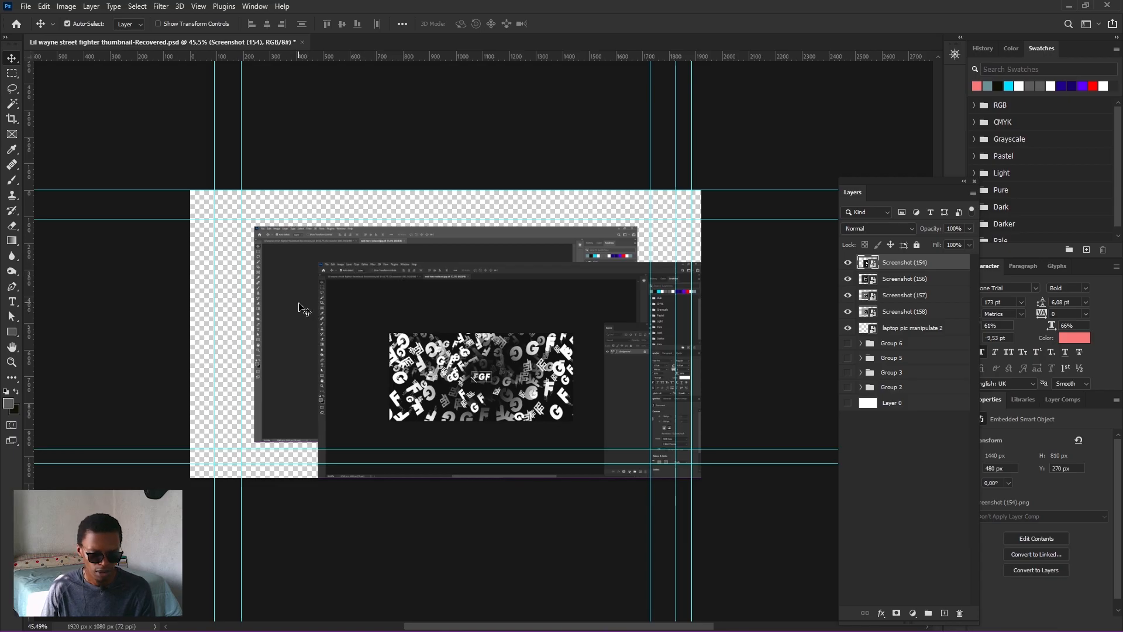
{"action": "left_click_drag", "start_coordinate": [303, 308], "coordinate": [237, 343]}
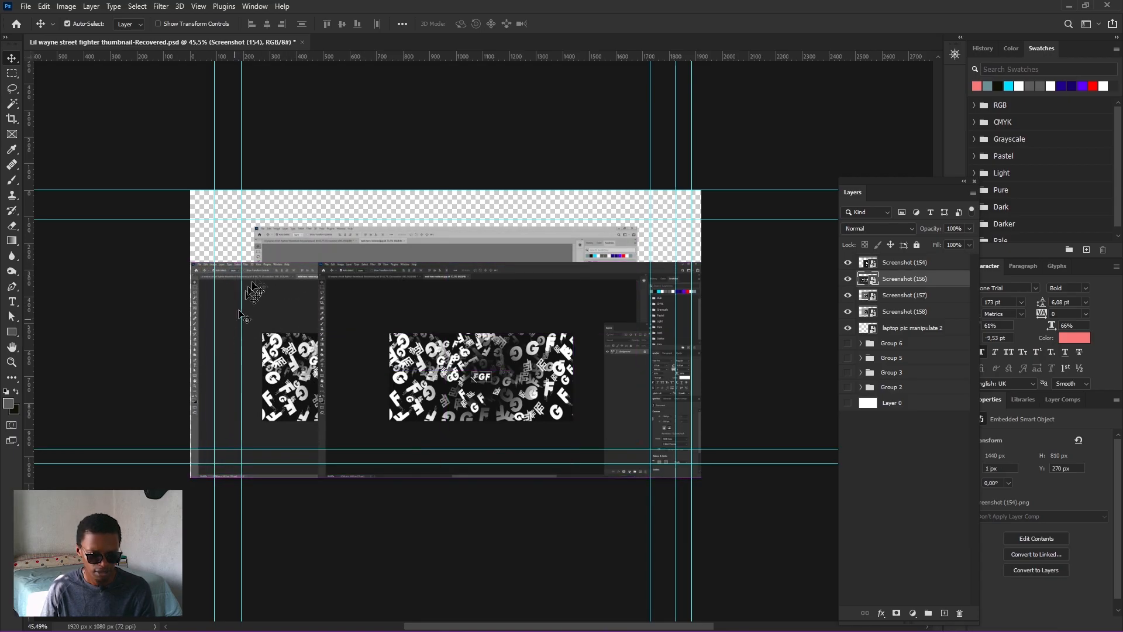
{"action": "left_click", "coordinate": [286, 245]}
{"action": "left_click_drag", "start_coordinate": [291, 250], "coordinate": [349, 206]}
{"action": "left_click_drag", "start_coordinate": [275, 230], "coordinate": [237, 205]}
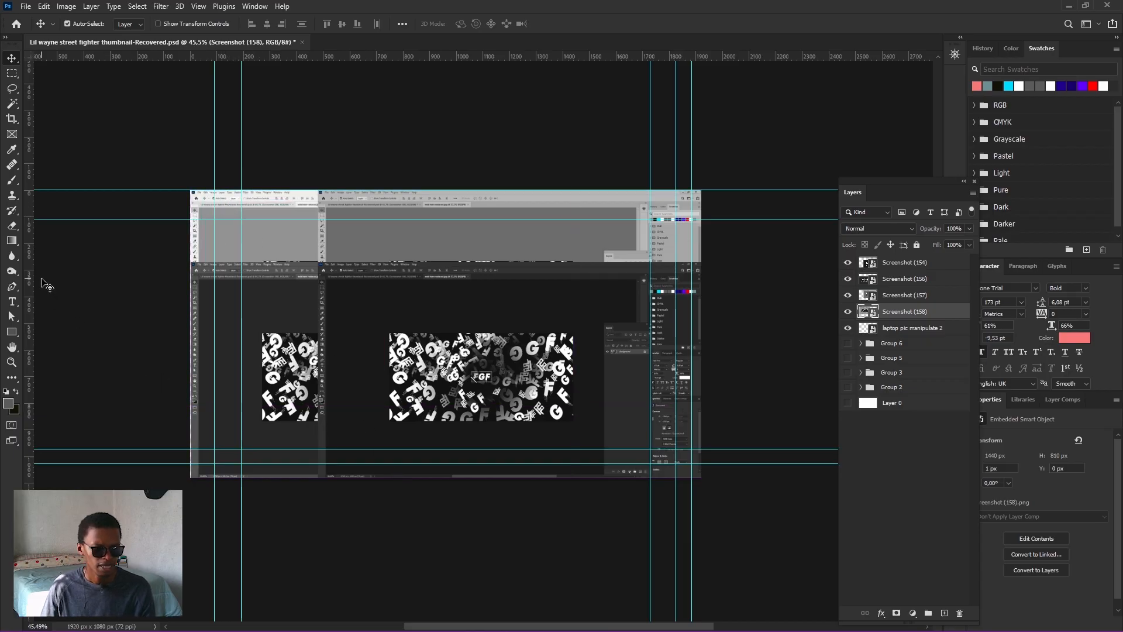
Add a vertical guide at the horizontal centre of the canvas.
{"action": "key", "text": "ctrl+r"}
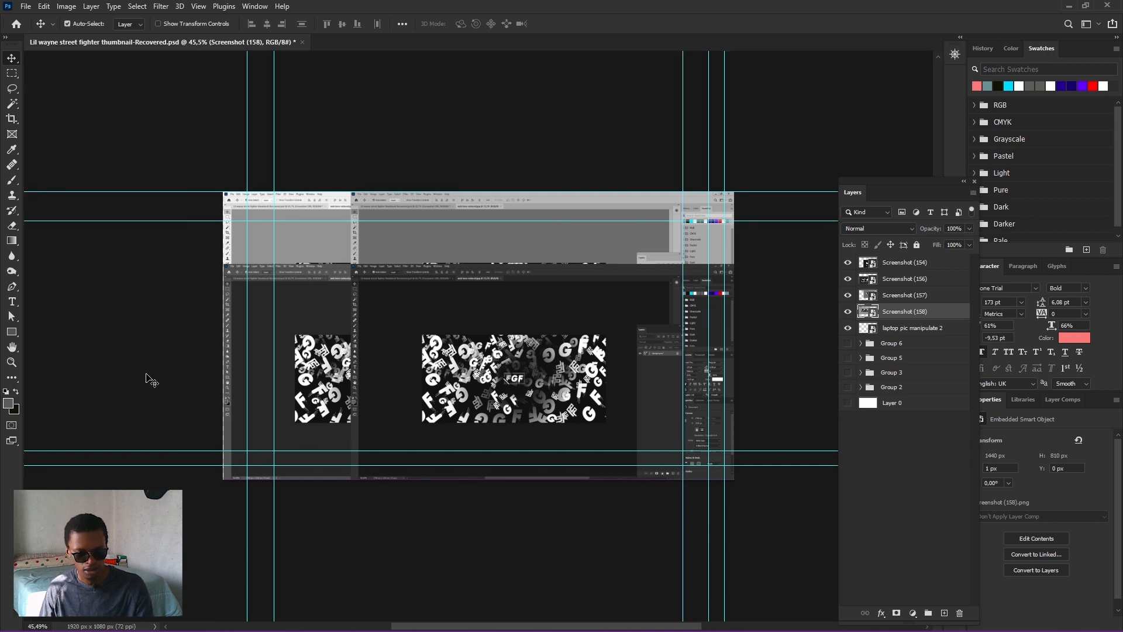
{"action": "key", "text": "ctrl+r"}
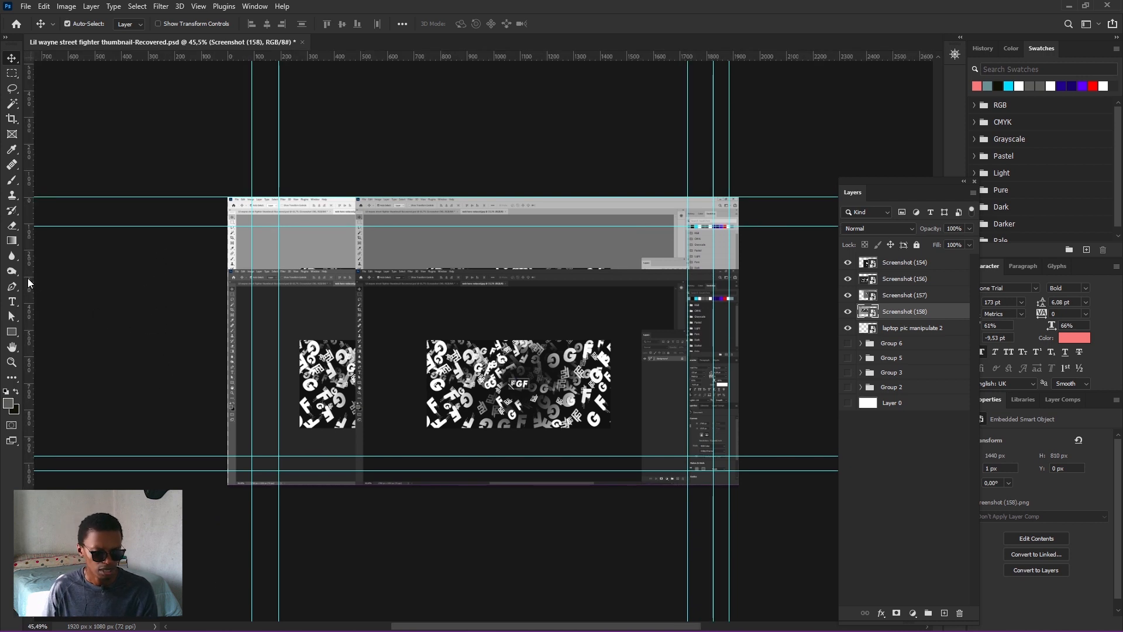
{"action": "left_click_drag", "start_coordinate": [31, 283], "coordinate": [485, 309]}
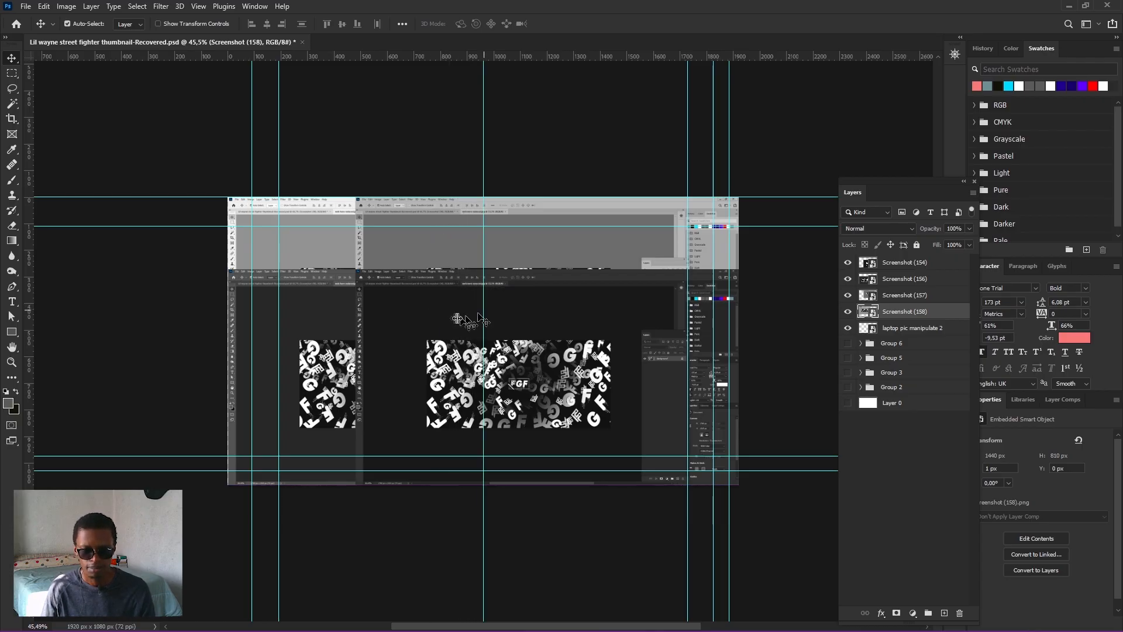
Scale Screenshot (154) to about 66.6% so it fills the lower-right quarter of the canvas.
{"action": "left_click", "coordinate": [427, 323]}
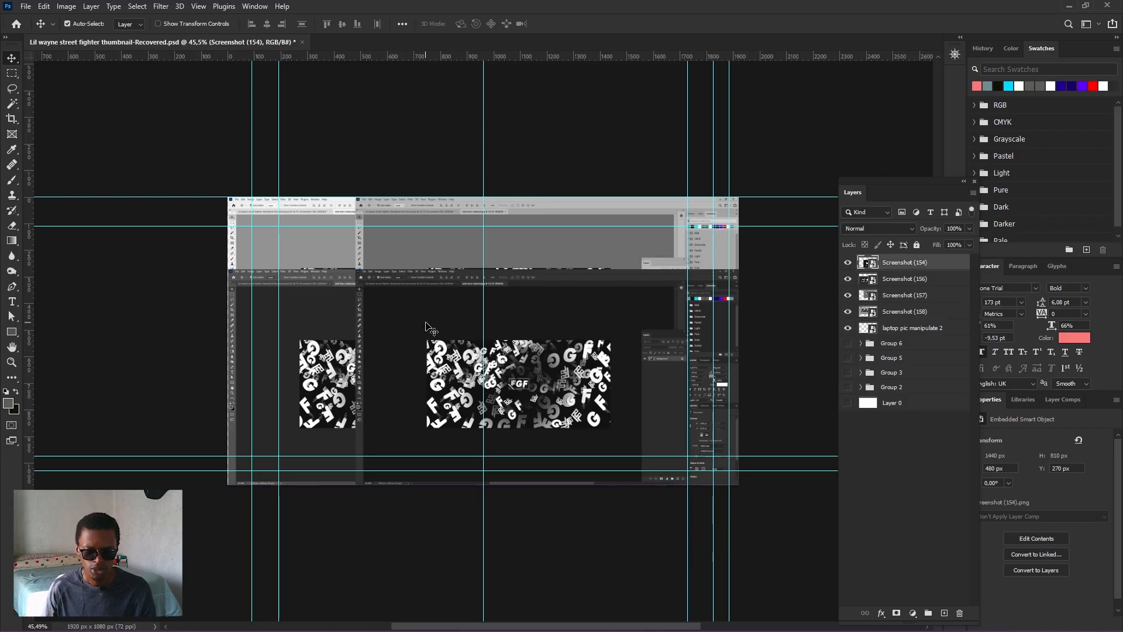
{"action": "key", "text": "ctrl+t"}
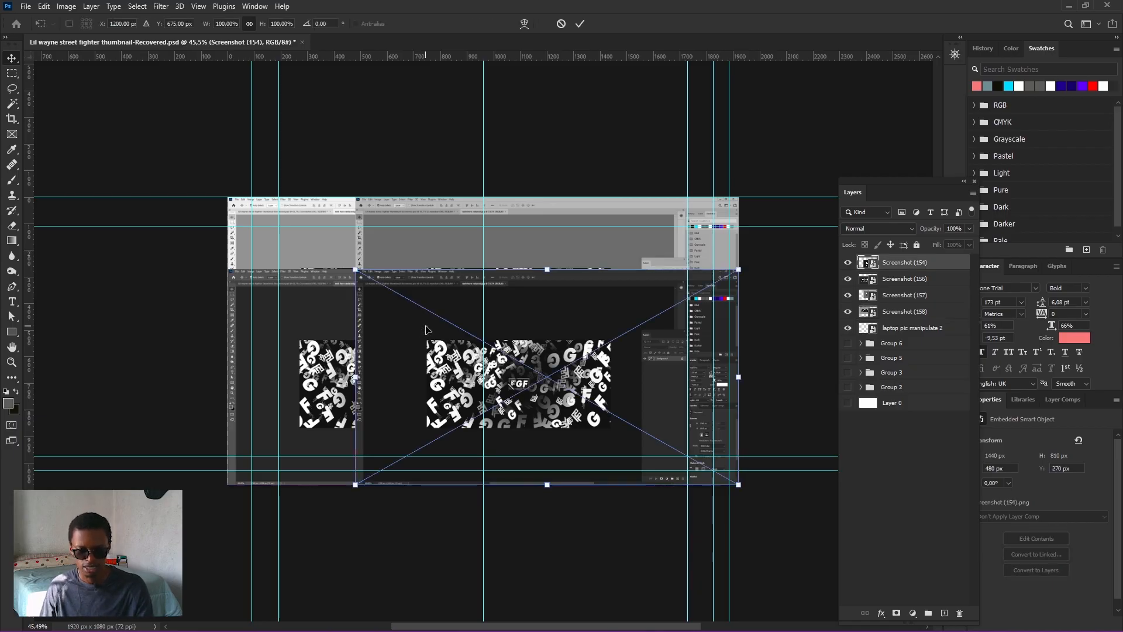
{"action": "left_click_drag", "start_coordinate": [355, 270], "coordinate": [482, 346]}
{"action": "key", "text": "Return"}
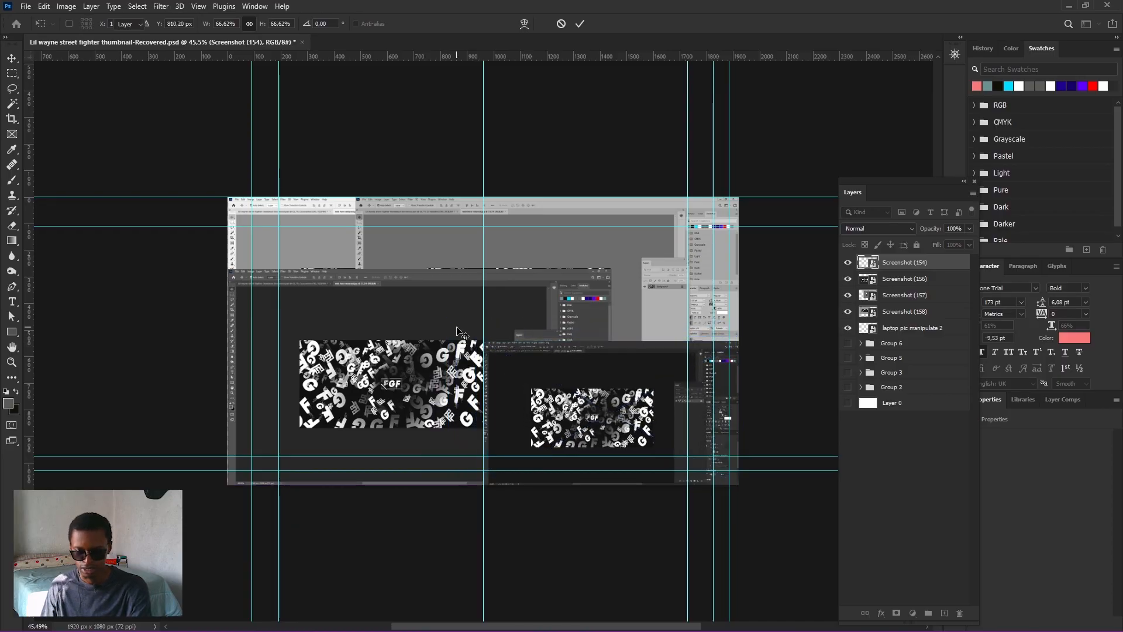
Scale Screenshot (156) to about 66.6% so it fills the lower-left quarter of the canvas.
{"action": "left_click", "coordinate": [454, 332]}
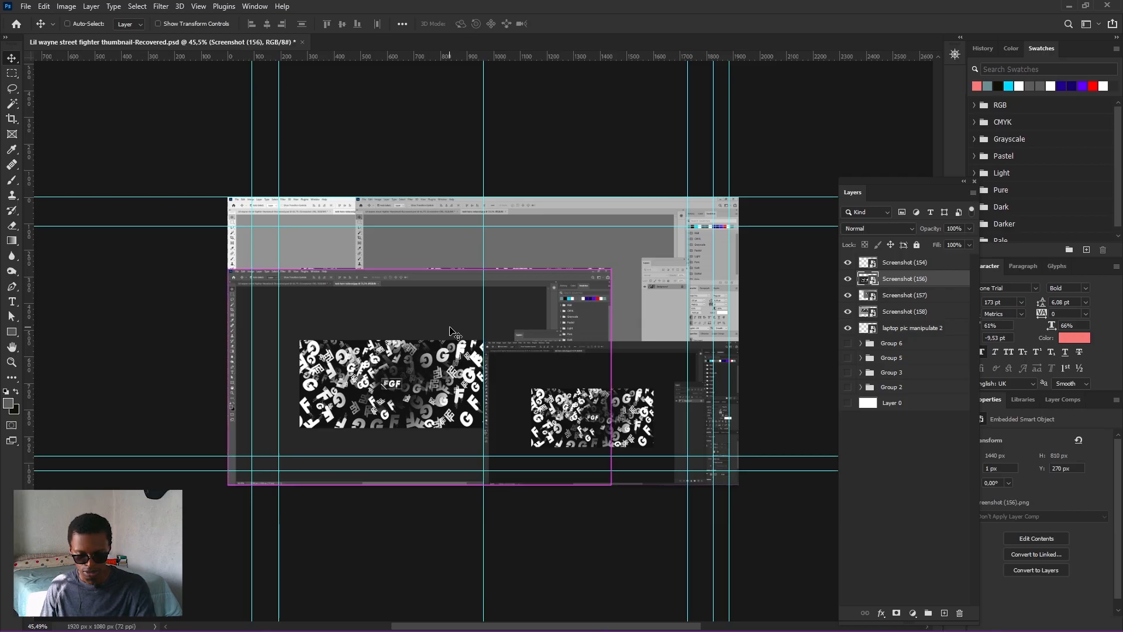
{"action": "key", "text": "ctrl+t"}
{"action": "left_click_drag", "start_coordinate": [613, 269], "coordinate": [479, 331]}
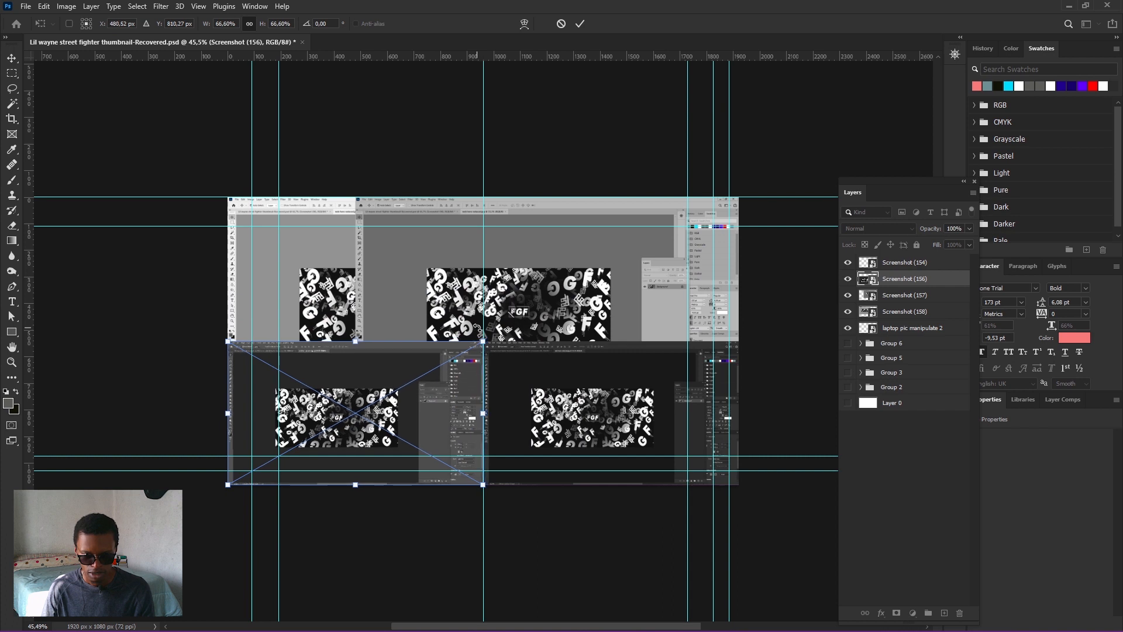
{"action": "key", "text": "Return"}
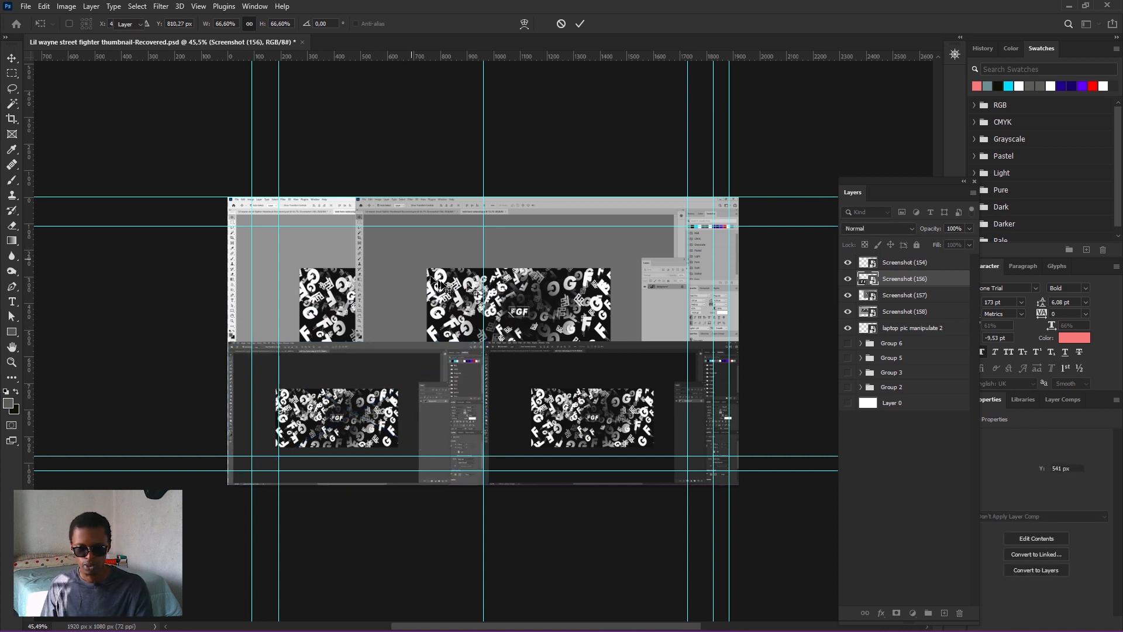
Scale Screenshot (157) to about 66.9% so it fills the upper-right quarter of the canvas.
{"action": "left_click", "coordinate": [534, 277], "text": "ctrl"}
{"action": "key", "text": "ctrl+t"}
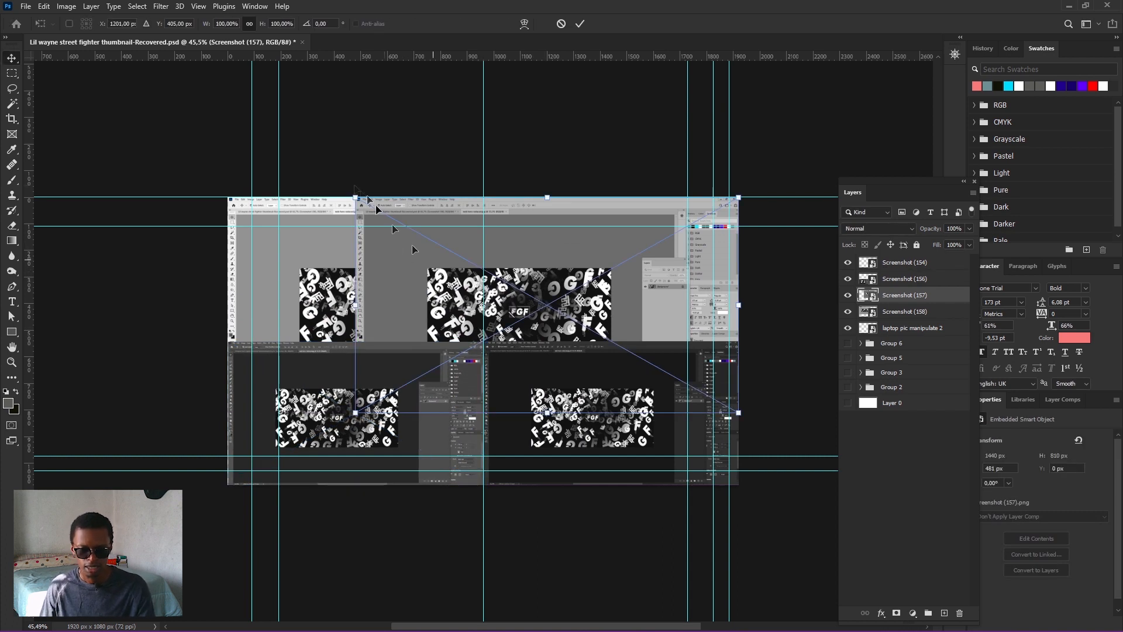
{"action": "left_click_drag", "start_coordinate": [353, 415], "coordinate": [476, 337]}
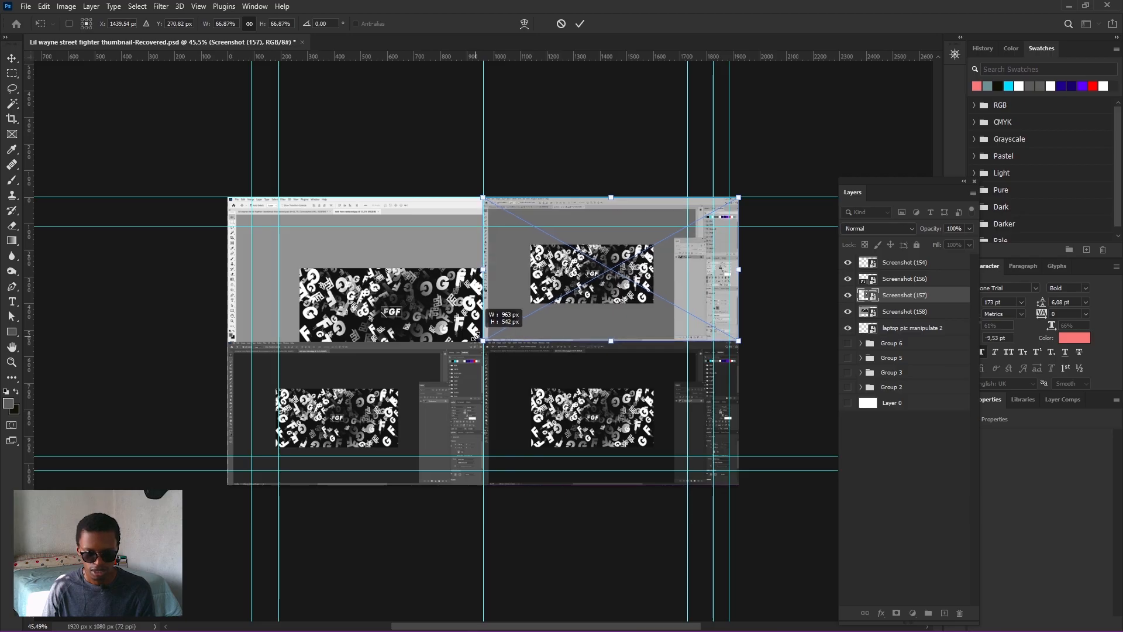
{"action": "key", "text": "Return"}
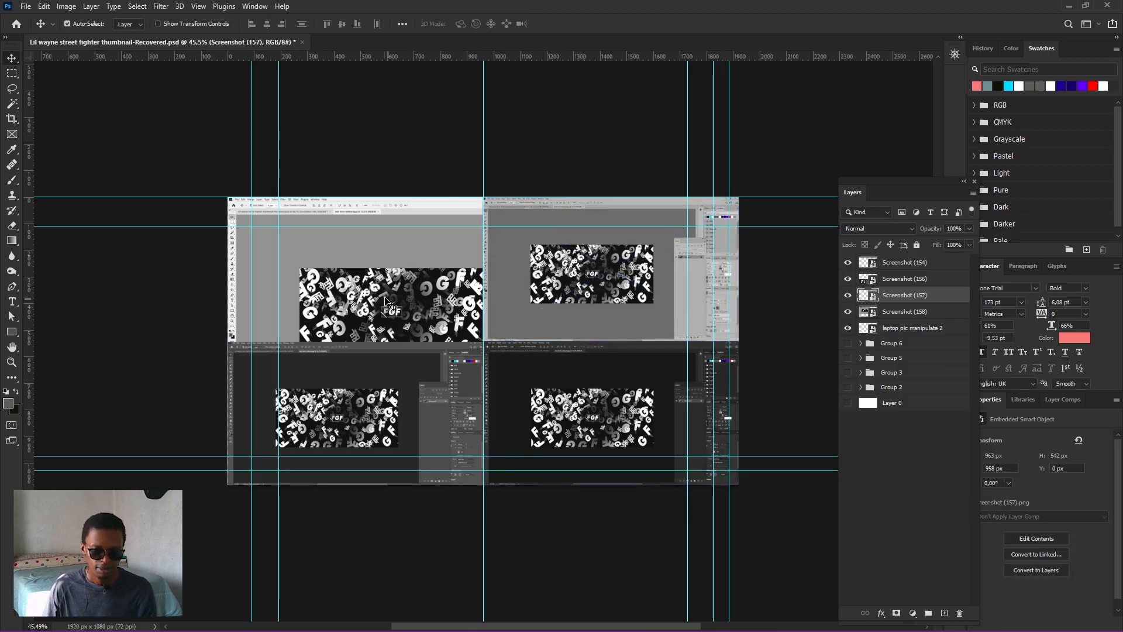
Scale Screenshot (158) to about 66.75% to fill the upper-left quarter, and remove the vertical centre guide.
{"action": "left_click", "coordinate": [387, 305]}
{"action": "key", "text": "ctrl+t"}
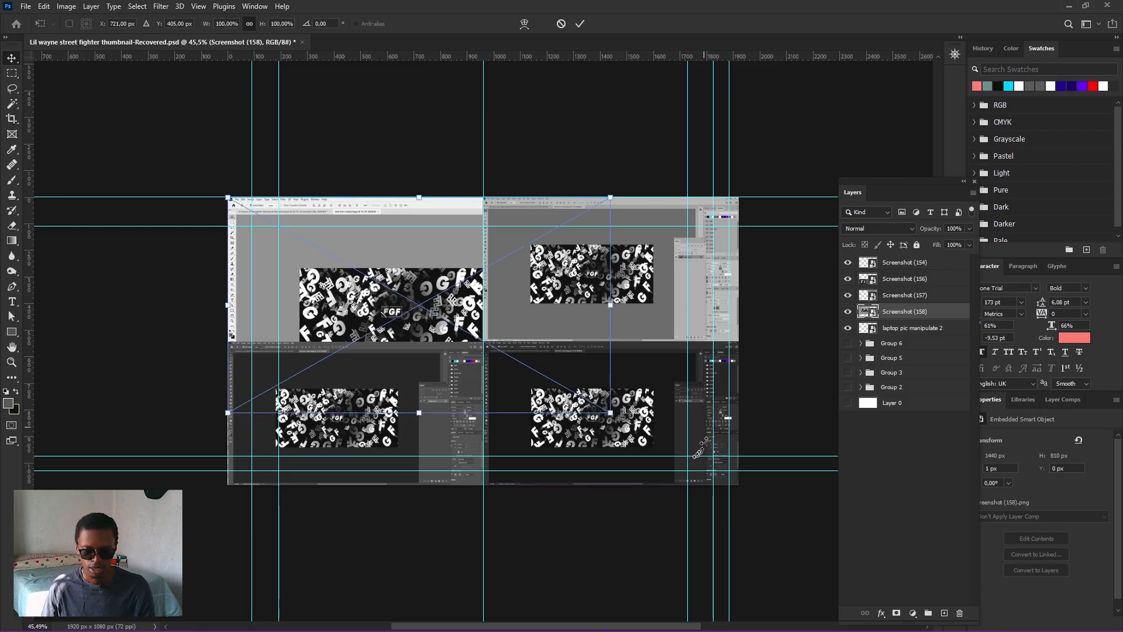
{"action": "left_click_drag", "start_coordinate": [610, 412], "coordinate": [483, 339]}
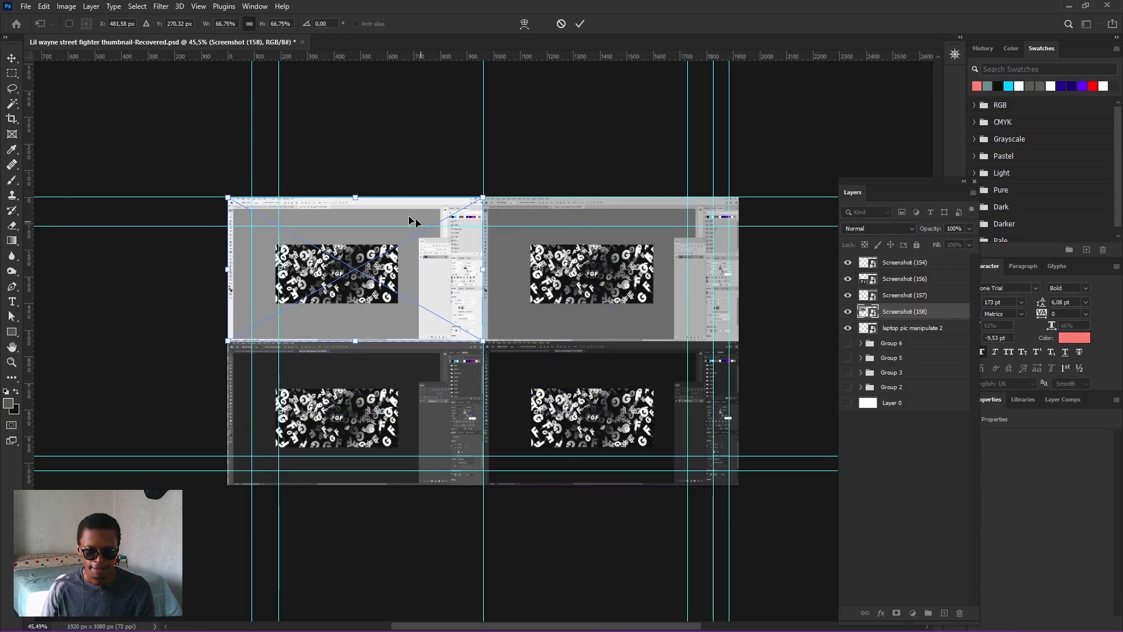
{"action": "left_click", "coordinate": [581, 24]}
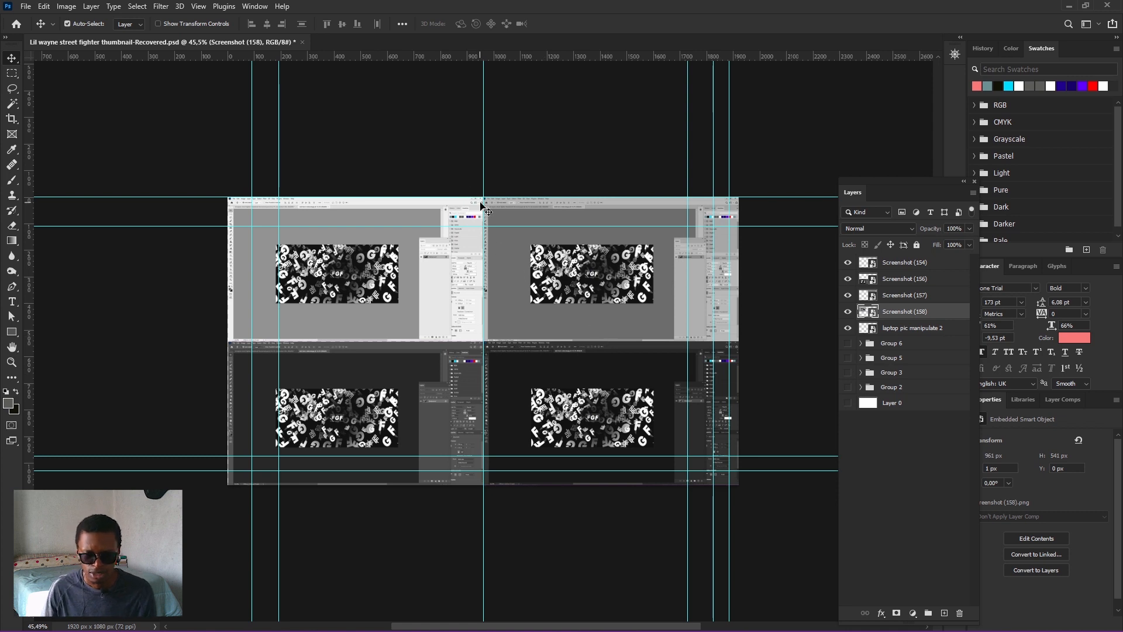
{"action": "left_click_drag", "start_coordinate": [483, 184], "coordinate": [36, 181]}
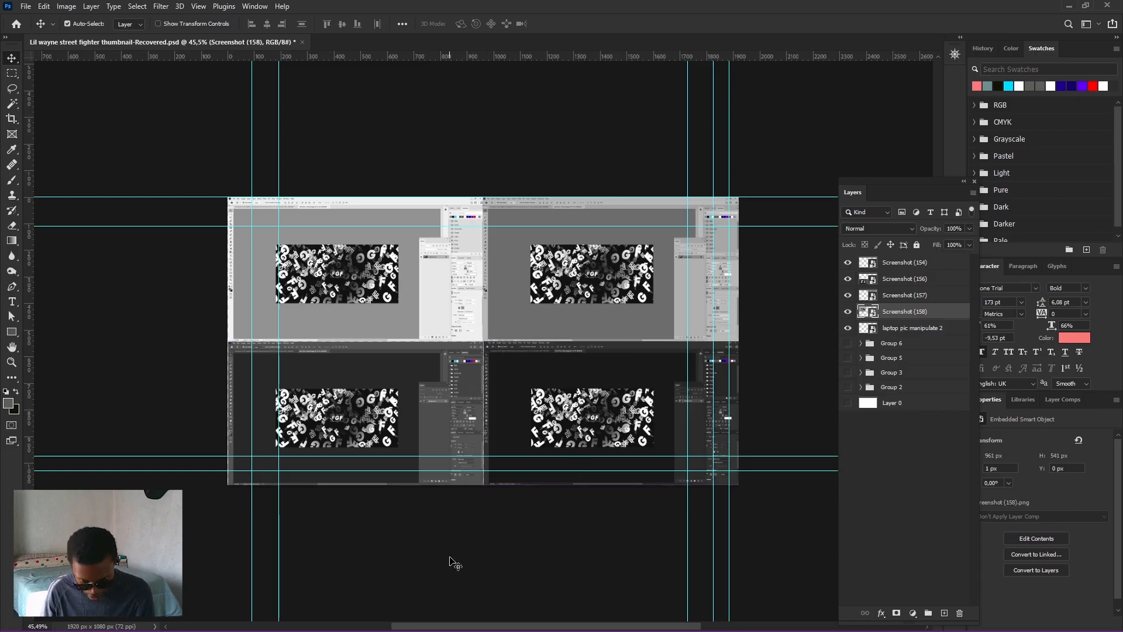
Enlarge Screenshot (156) slightly to about 66.68%, closing the gap at its upper-right corner.
{"action": "left_click", "coordinate": [458, 436]}
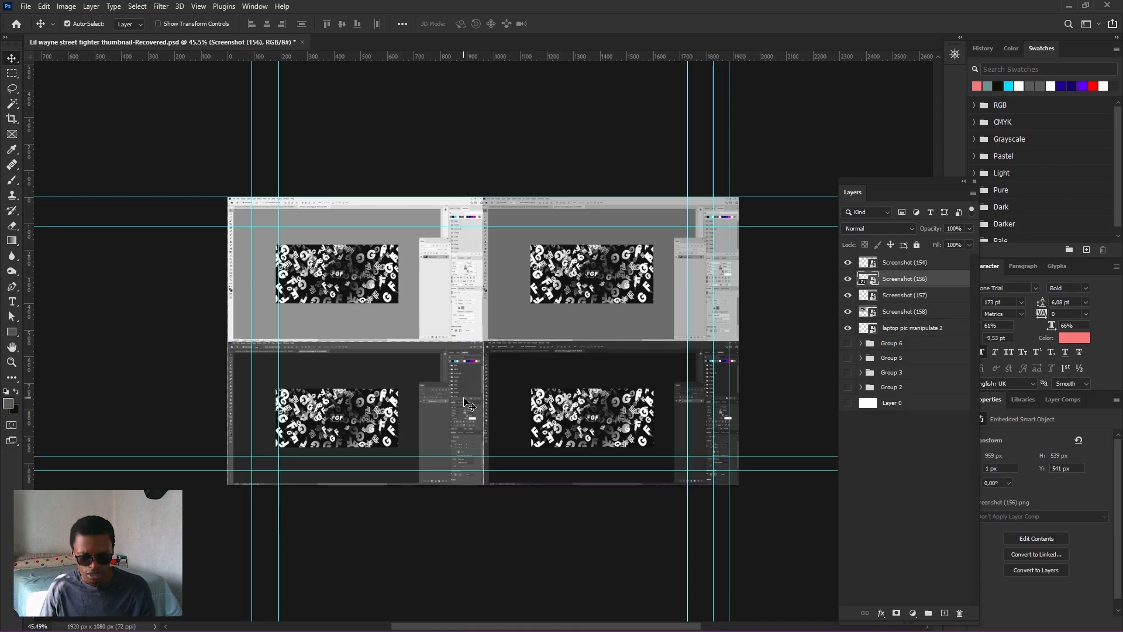
{"action": "scroll", "coordinate": [466, 402], "scroll_direction": "up", "scroll_amount": 3}
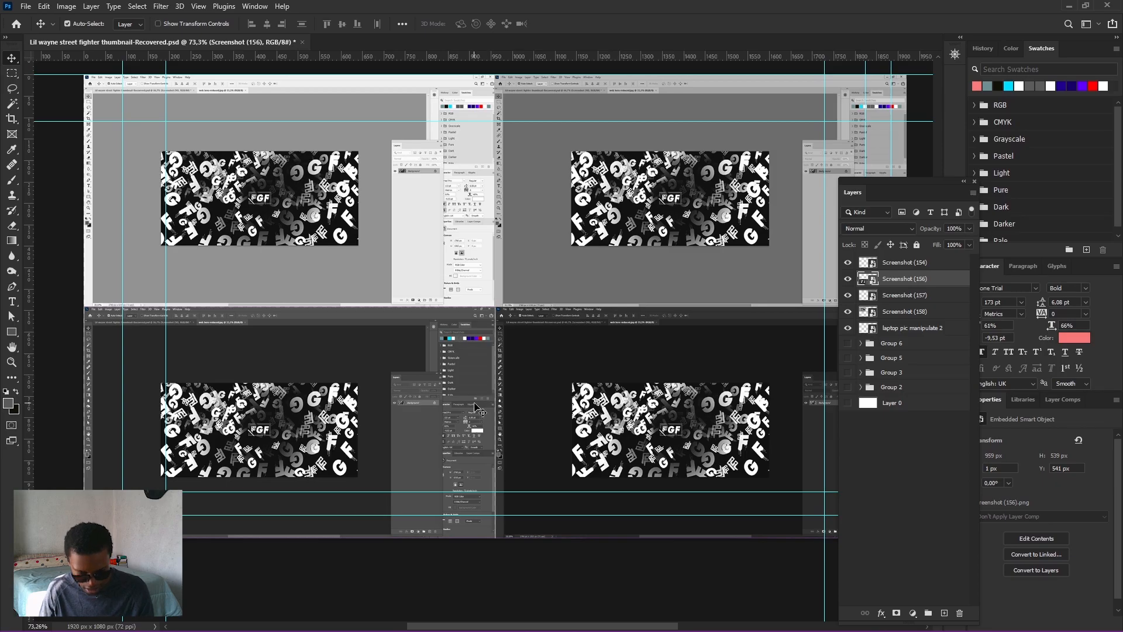
{"action": "key", "text": "ctrl+t"}
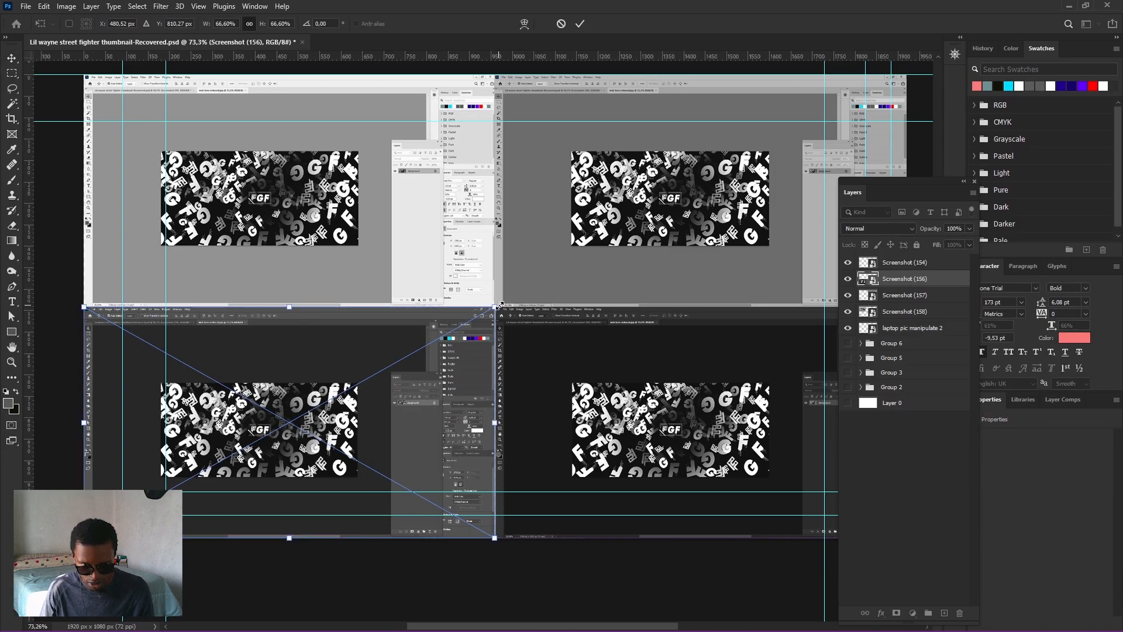
{"action": "left_click_drag", "start_coordinate": [501, 303], "coordinate": [499, 305]}
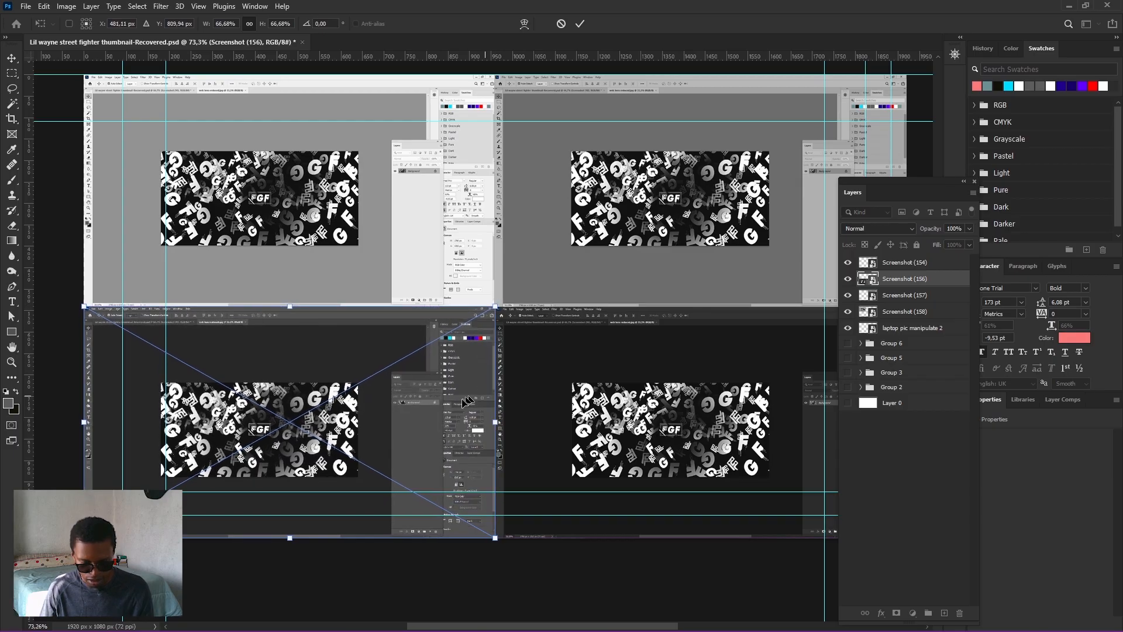
{"action": "left_click", "coordinate": [581, 24]}
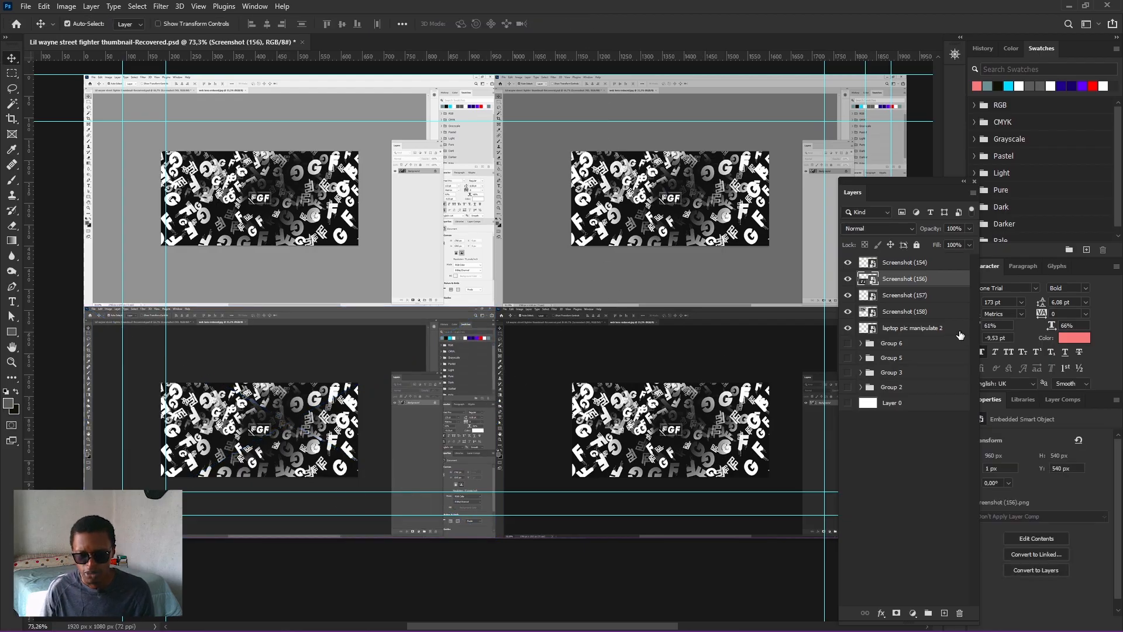
Move the laptop pic manipulate 2 layer above all the screenshot layers, shift the portrait slightly left and scale it to about 84.82%.
{"action": "scroll", "coordinate": [507, 334], "scroll_direction": "down", "scroll_amount": 3}
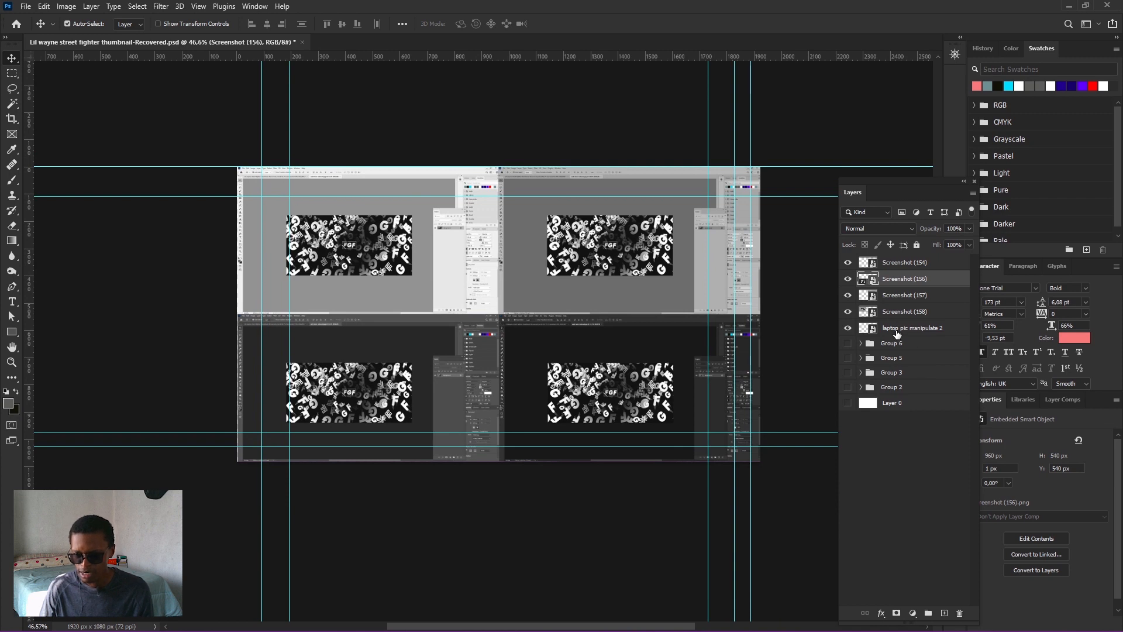
{"action": "left_click_drag", "start_coordinate": [897, 333], "coordinate": [884, 261]}
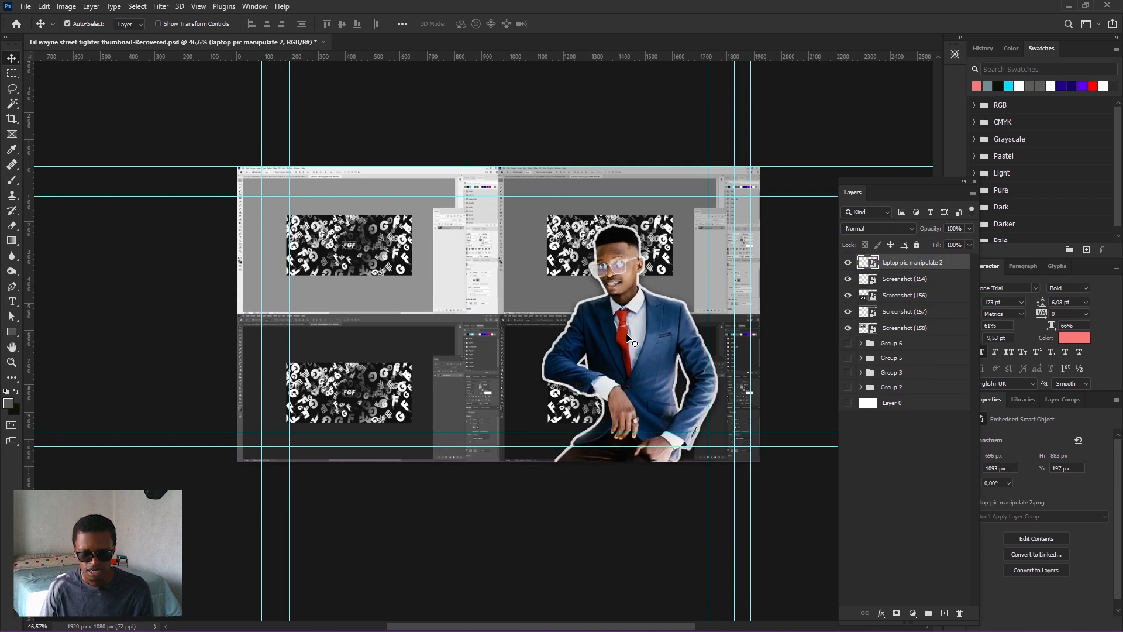
{"action": "key", "text": "ctrl+t"}
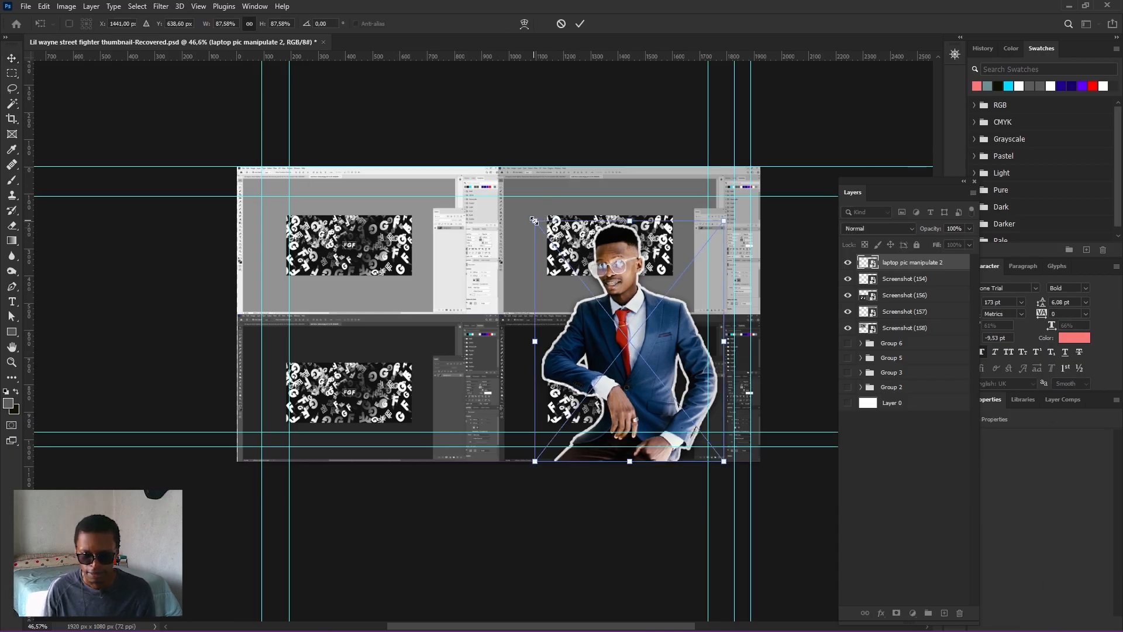
{"action": "mouse_move", "coordinate": [636, 275]}
{"action": "left_mouse_down"}
{"action": "mouse_move", "coordinate": [570, 275]}
{"action": "mouse_move", "coordinate": [626, 270]}
{"action": "left_mouse_up"}
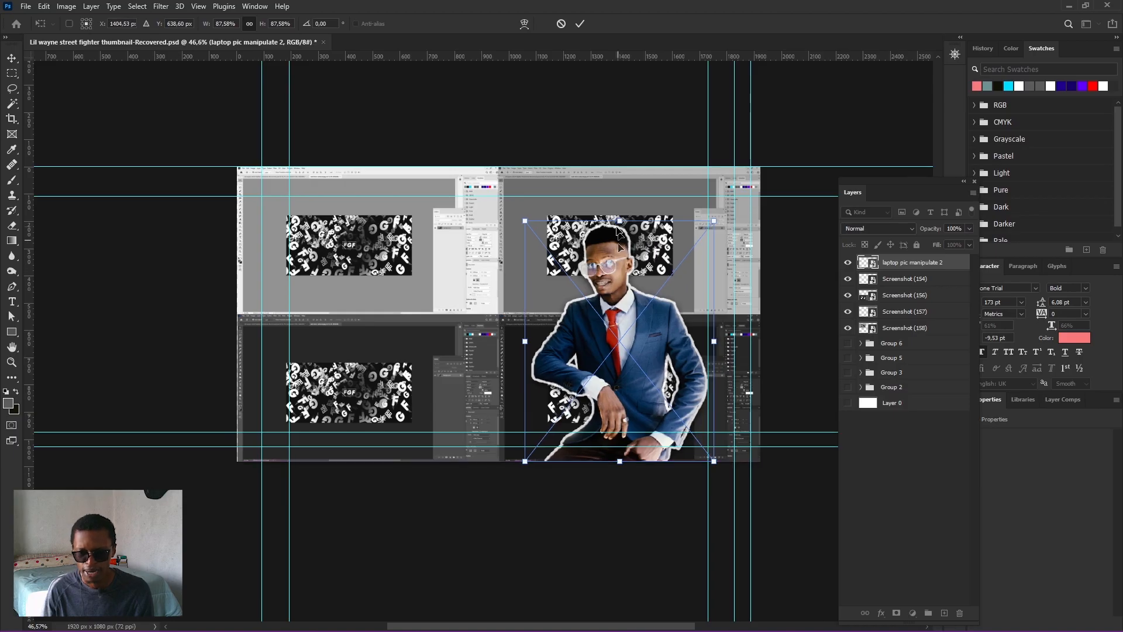
{"action": "mouse_move", "coordinate": [622, 219]}
{"action": "left_mouse_down"}
{"action": "mouse_move", "coordinate": [626, 258]}
{"action": "mouse_move", "coordinate": [624, 216]}
{"action": "mouse_move", "coordinate": [626, 227]}
{"action": "left_mouse_up"}
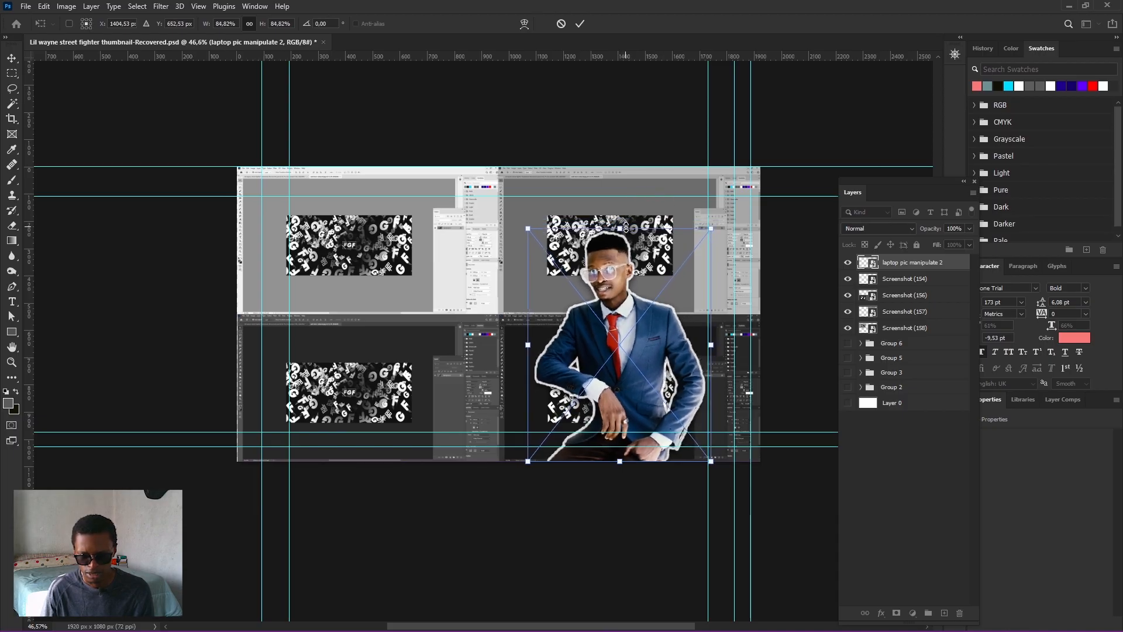
{"action": "left_click", "coordinate": [579, 24]}
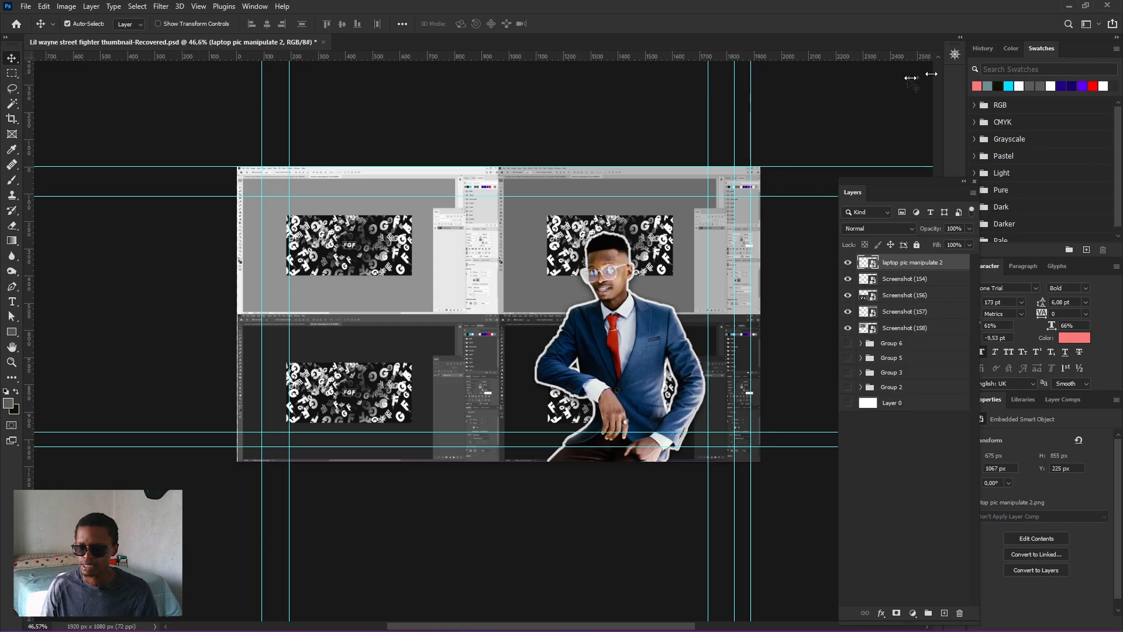
Show the Navigator and adjust its preview to a small size above the layer list.
{"action": "left_click", "coordinate": [260, 7]}
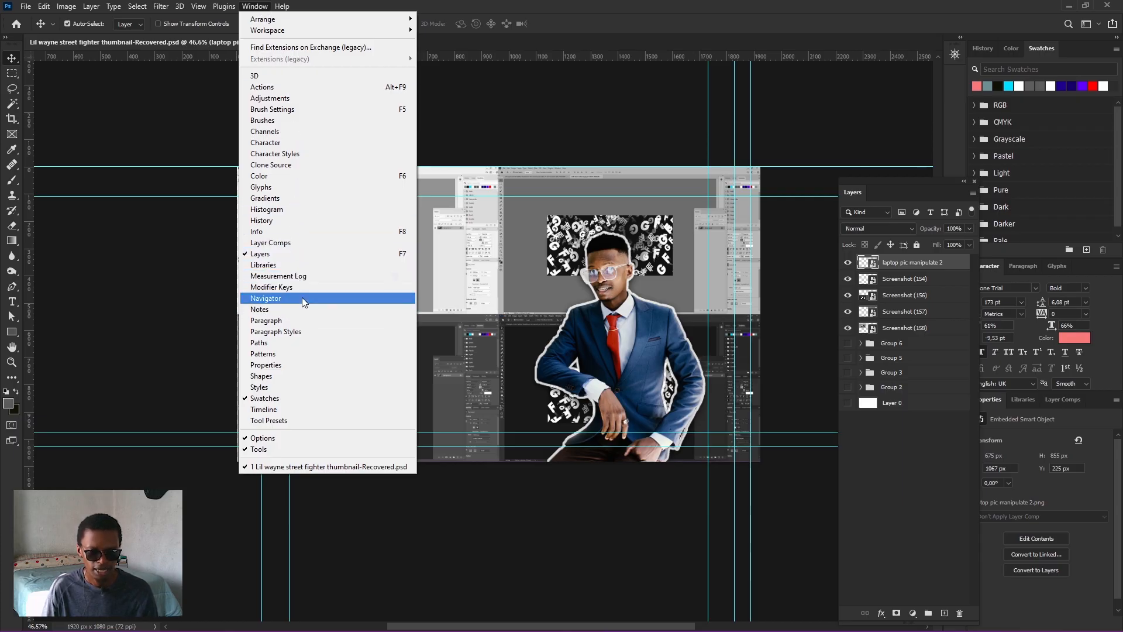
{"action": "left_click", "coordinate": [621, 22]}
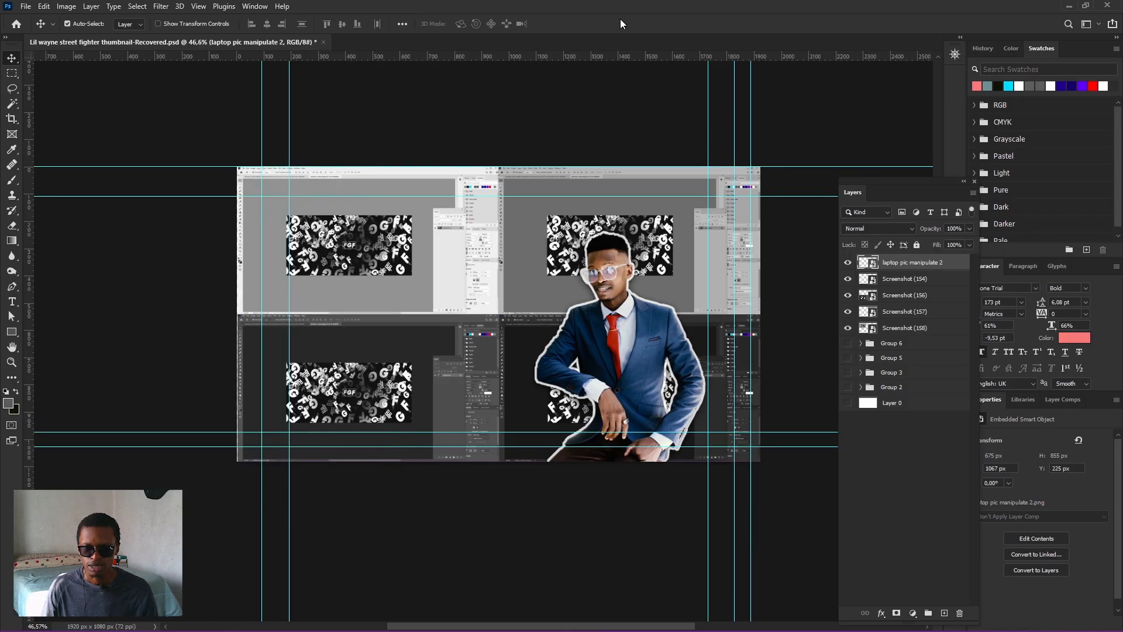
{"action": "left_click", "coordinate": [956, 55]}
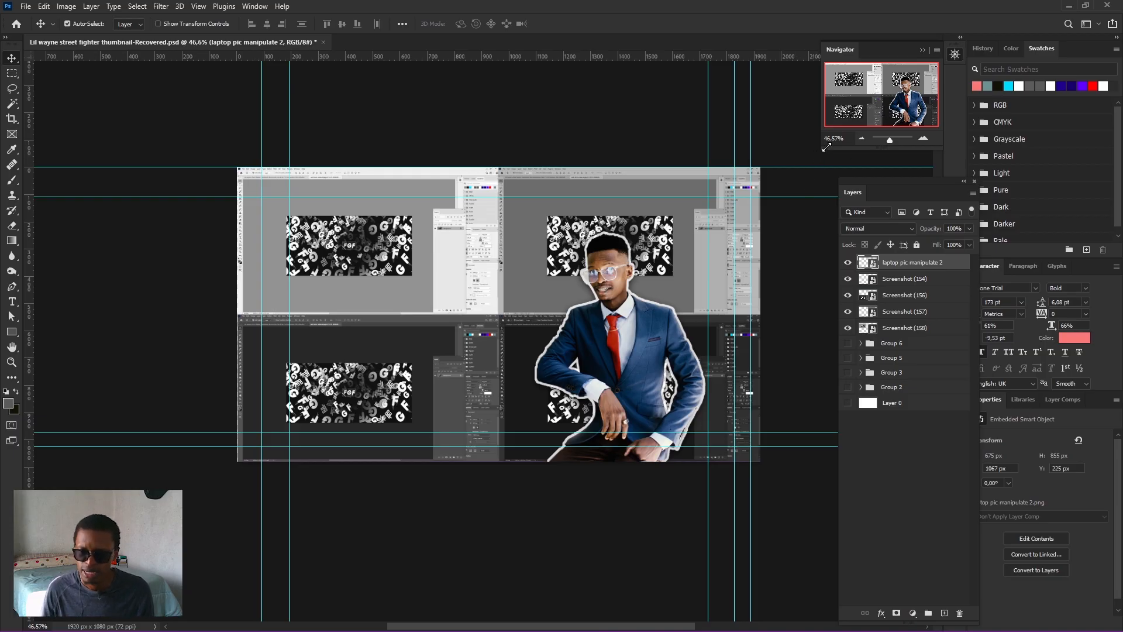
{"action": "left_click_drag", "start_coordinate": [822, 151], "coordinate": [328, 436]}
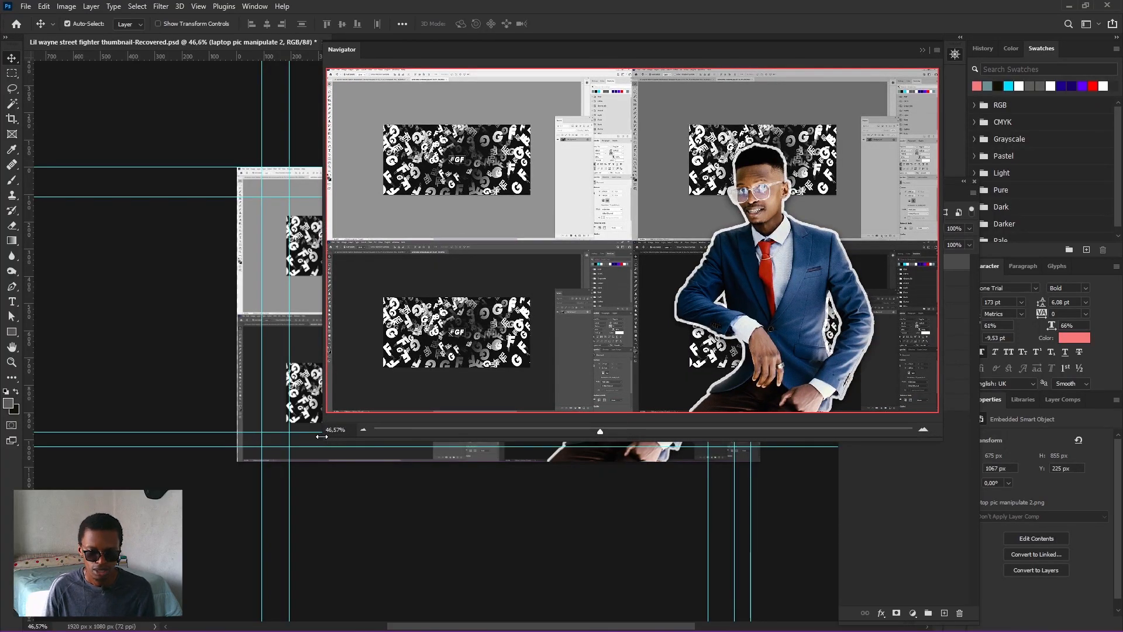
{"action": "left_click_drag", "start_coordinate": [322, 436], "coordinate": [879, 116]}
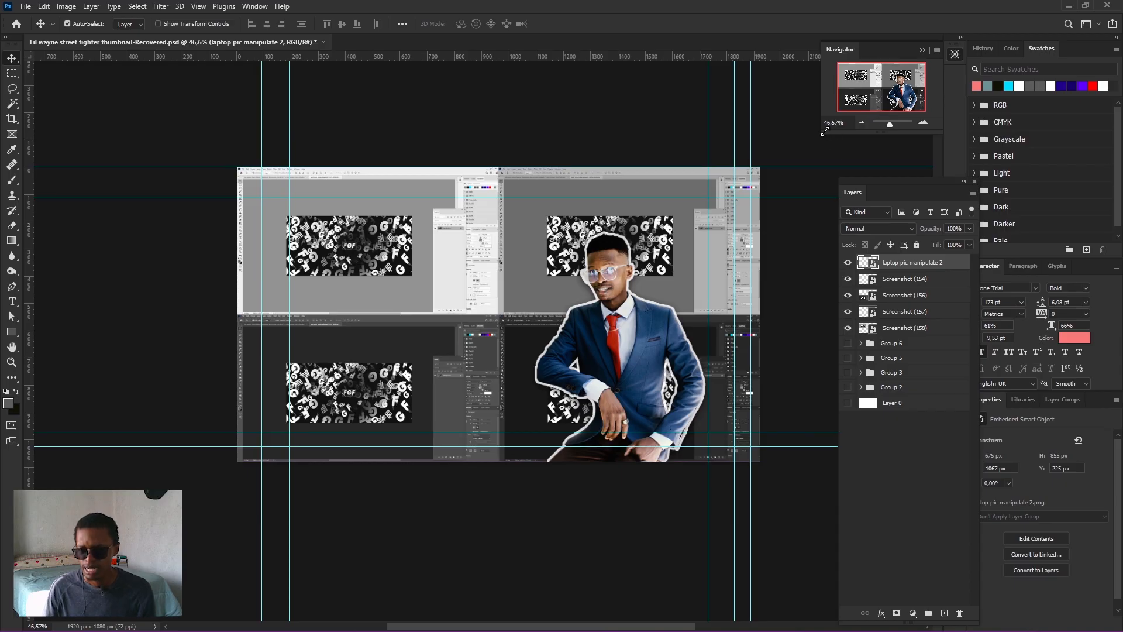
{"action": "left_click_drag", "start_coordinate": [848, 137], "coordinate": [848, 149]}
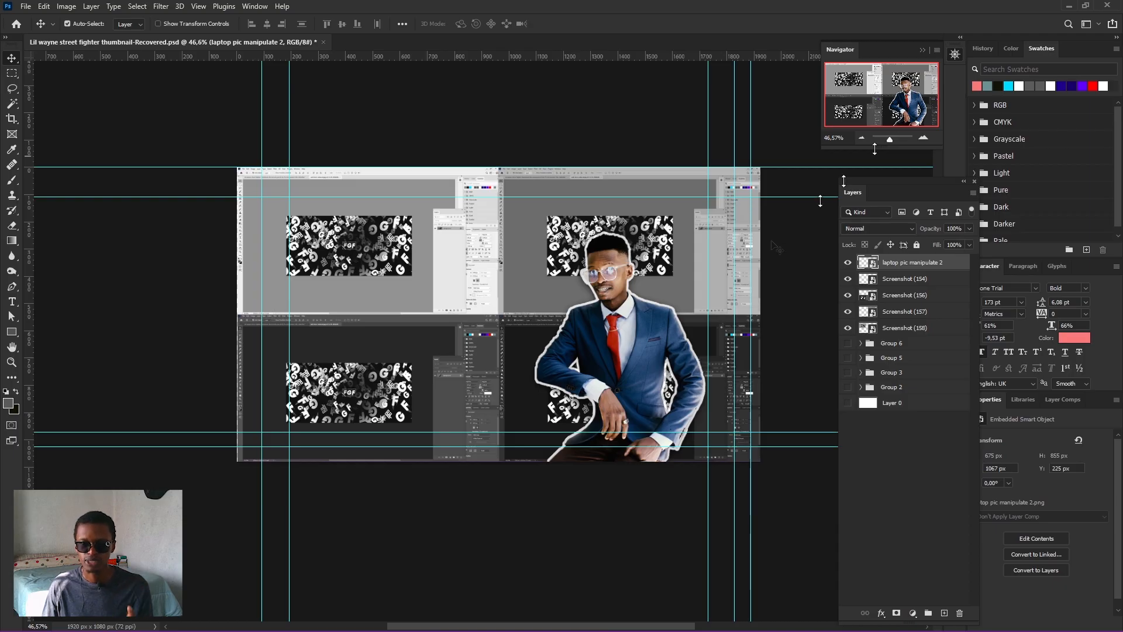
Add a Color Lookup adjustment layer directly above Screenshot (154), using the Crisp_Warm.look 3D LUT.
{"action": "scroll", "coordinate": [512, 319], "scroll_direction": "up", "scroll_amount": 1}
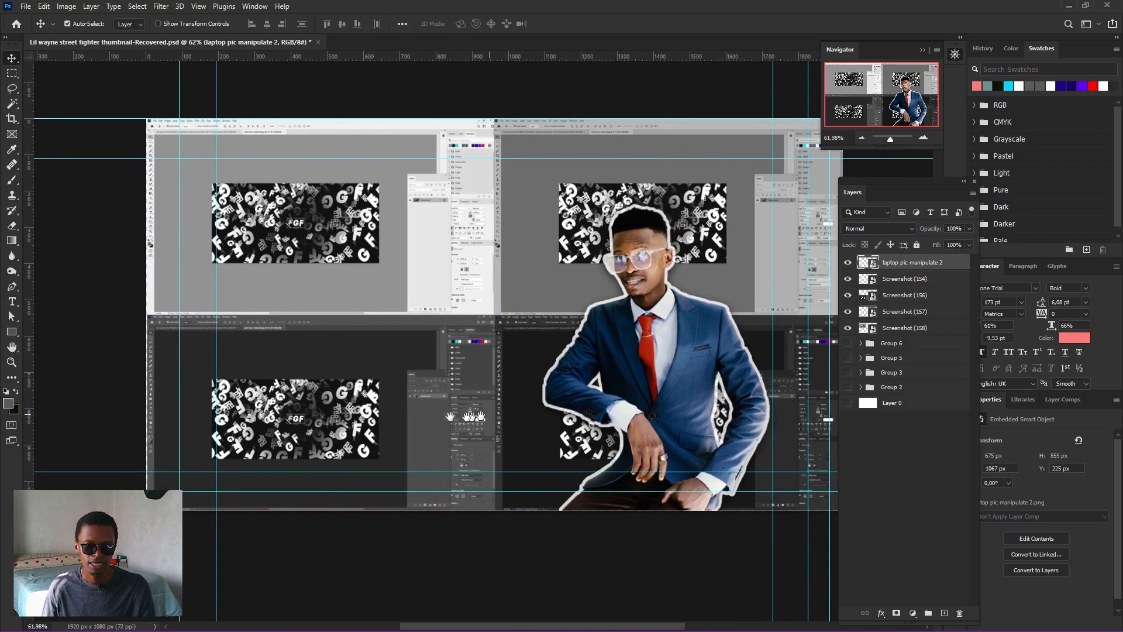
{"action": "left_click_drag", "start_coordinate": [489, 407], "coordinate": [418, 389]}
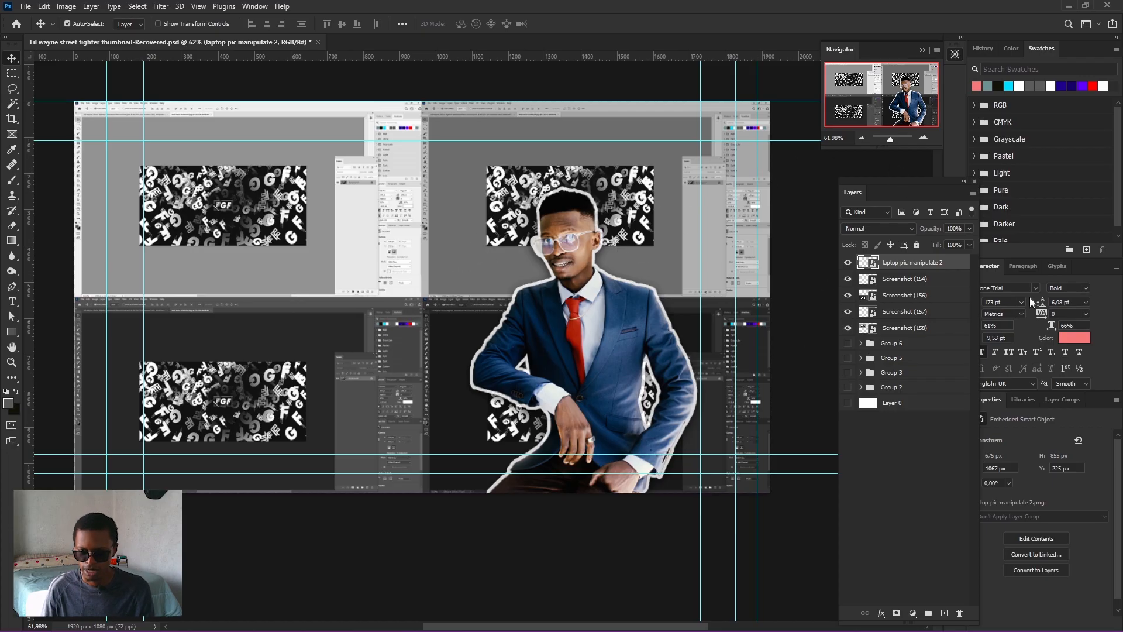
{"action": "left_click", "coordinate": [901, 280]}
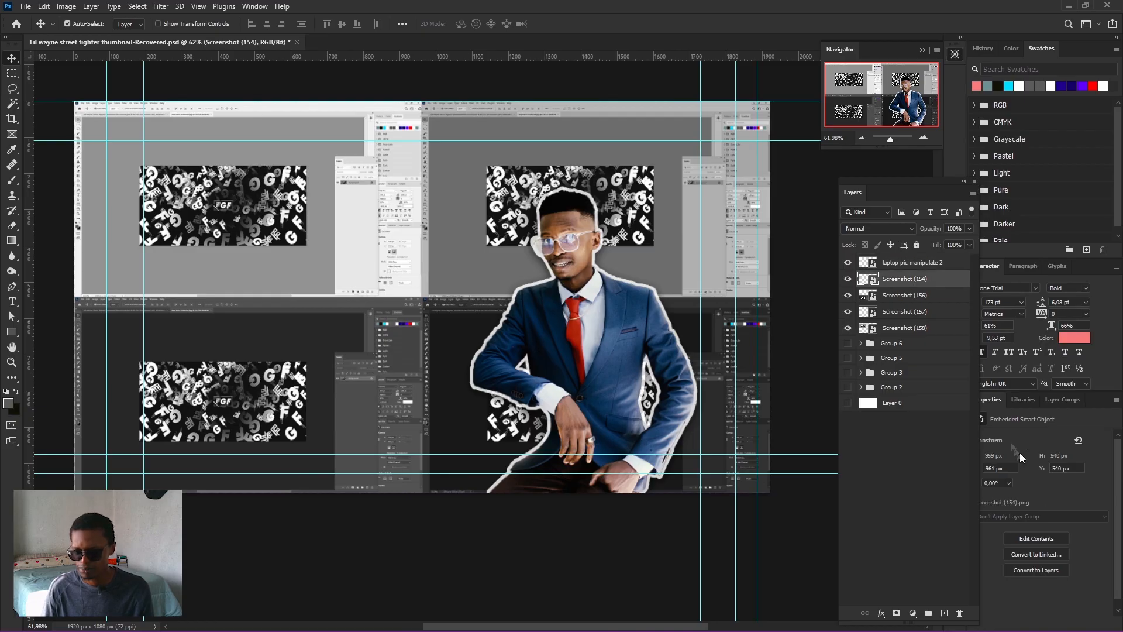
{"action": "left_click", "coordinate": [914, 613]}
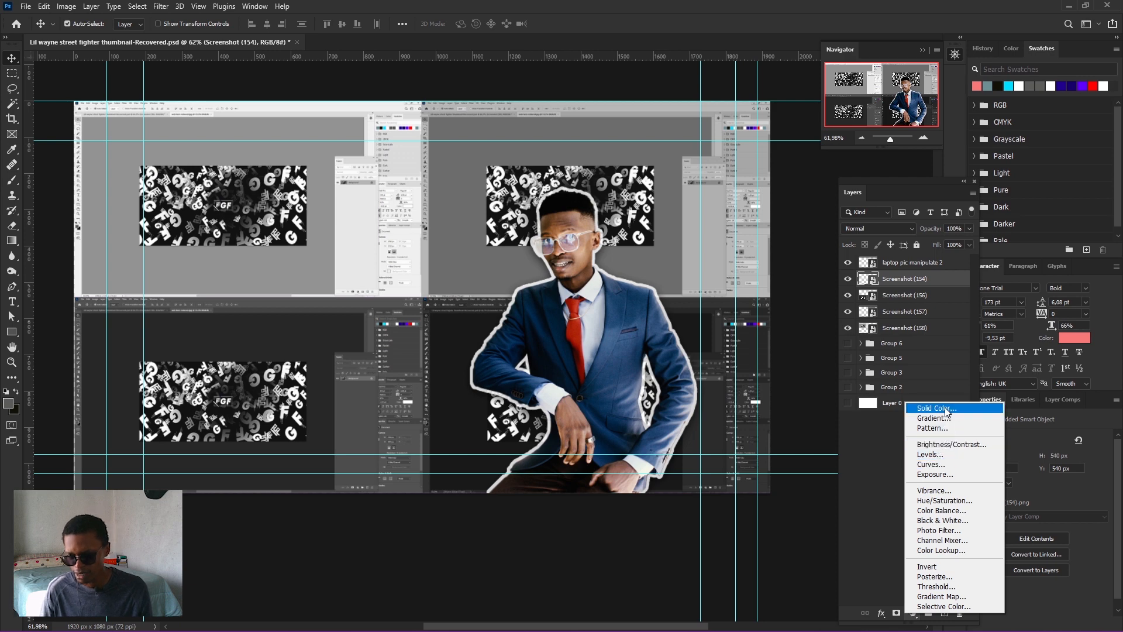
{"action": "left_click", "coordinate": [886, 576]}
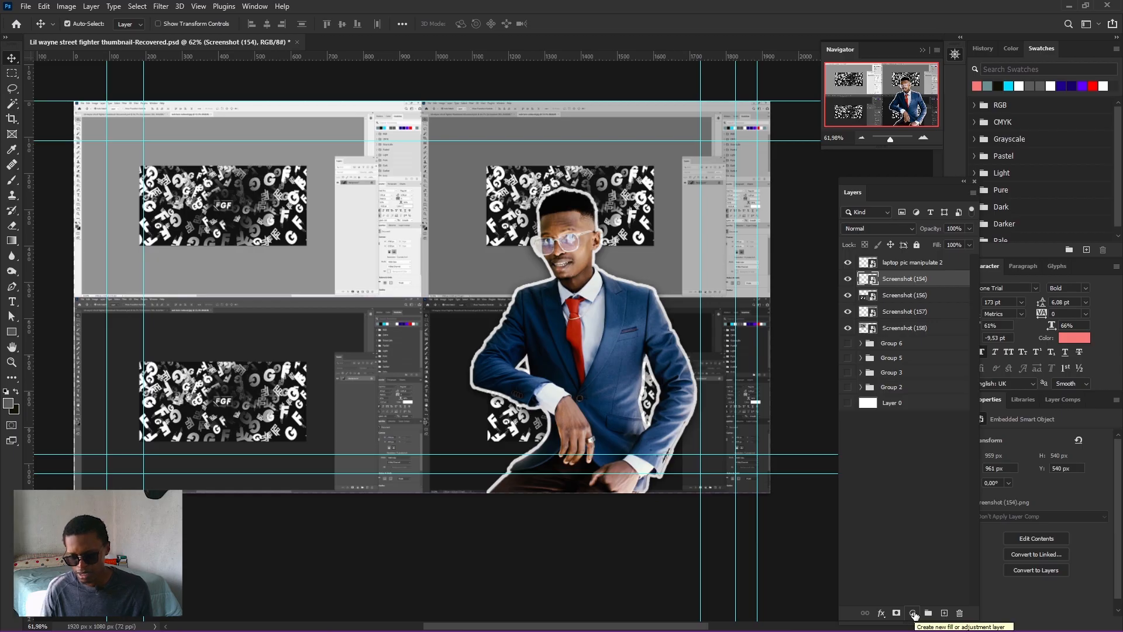
{"action": "left_click", "coordinate": [913, 613]}
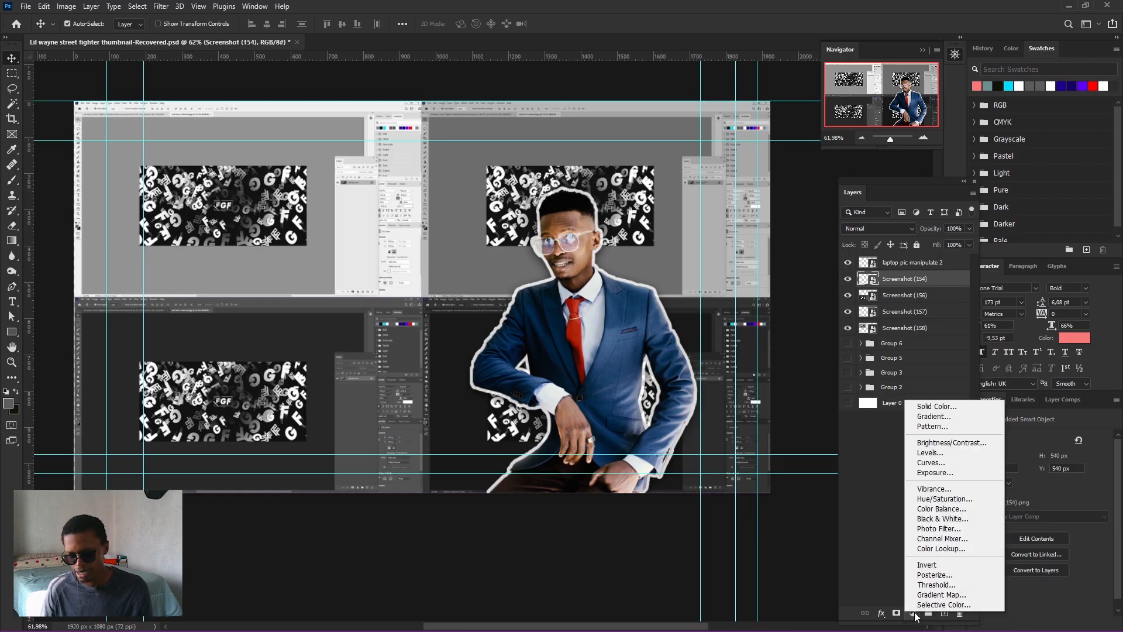
{"action": "left_click", "coordinate": [949, 549]}
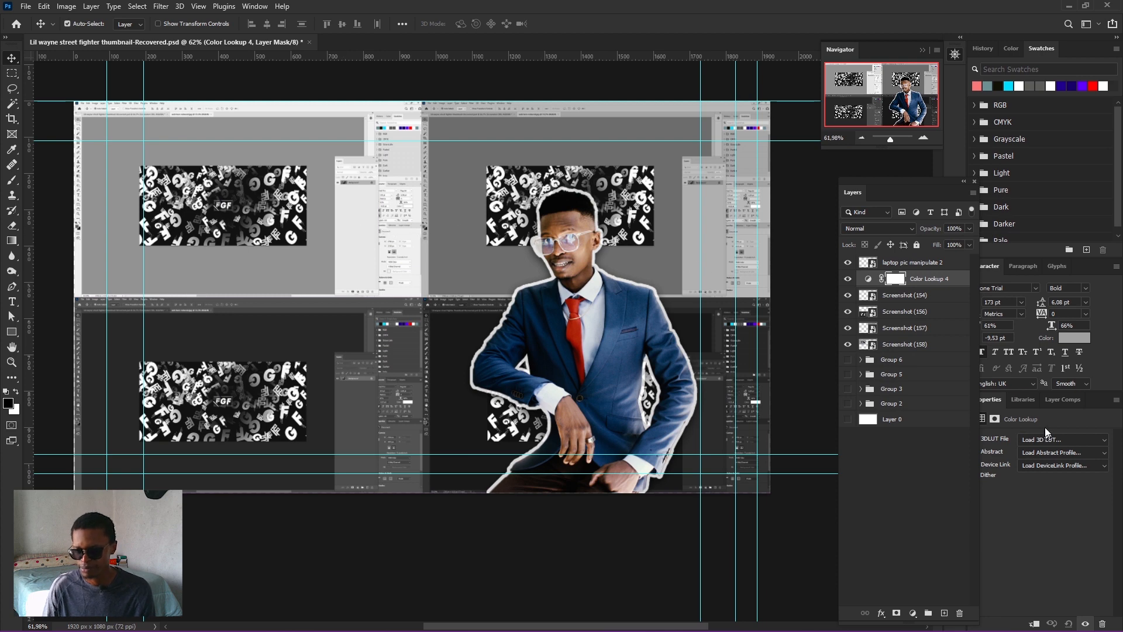
{"action": "left_click", "coordinate": [1093, 442]}
{"action": "left_click", "coordinate": [990, 188]}
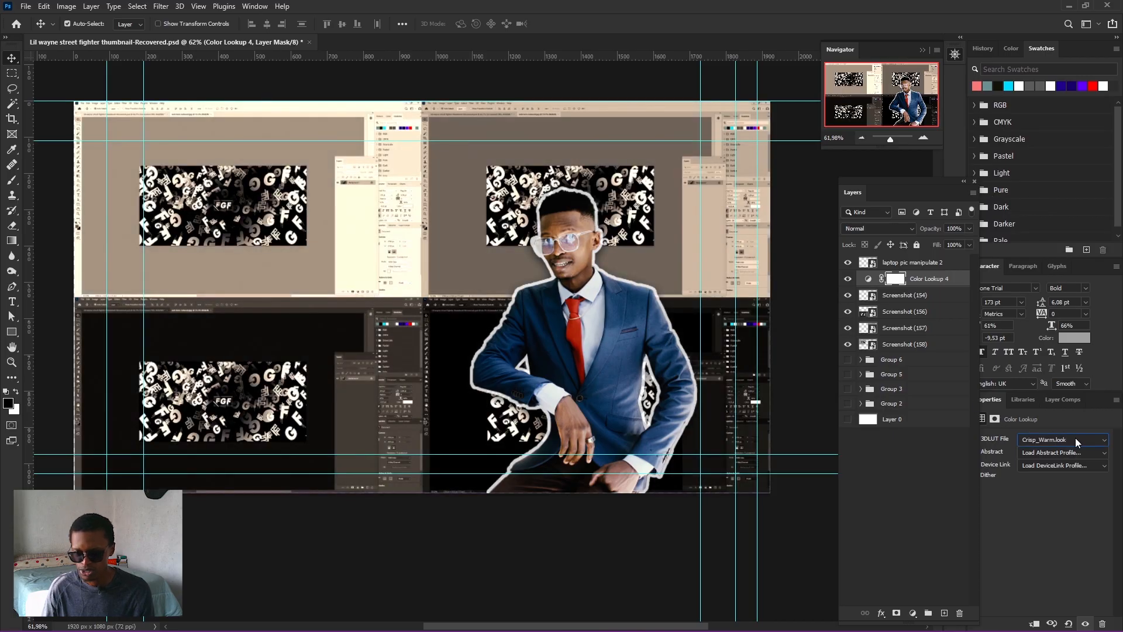
Try out other 3D LUT looks on the Color Lookup layer and settle on 2Strip.look.
{"action": "key", "text": "Up"}
{"action": "key", "text": "Up"}
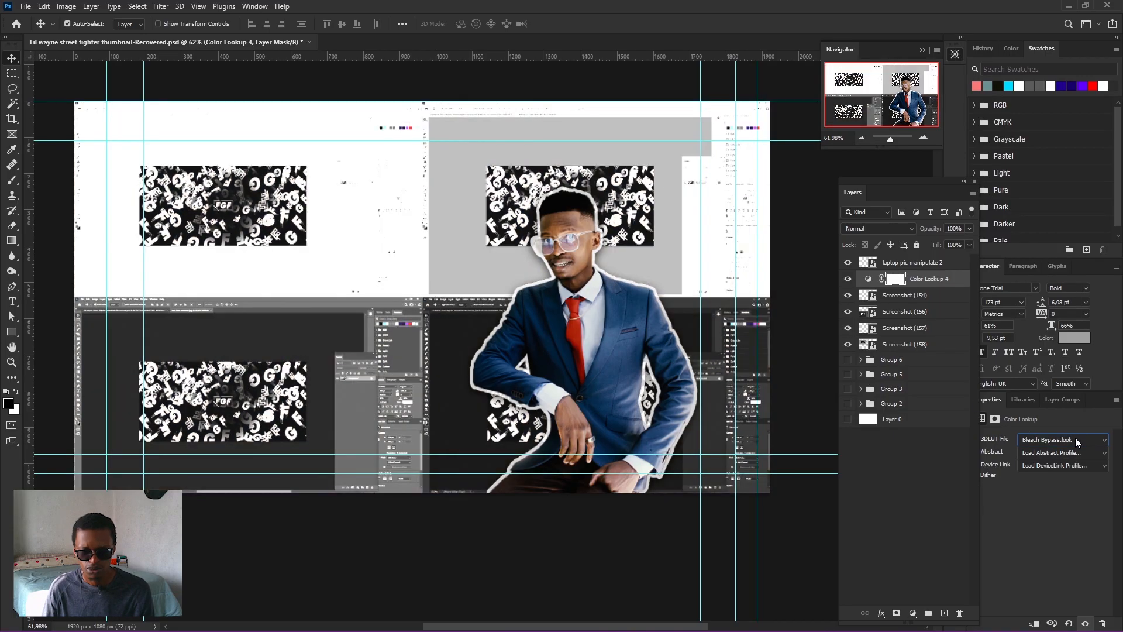
{"action": "key", "text": "Up"}
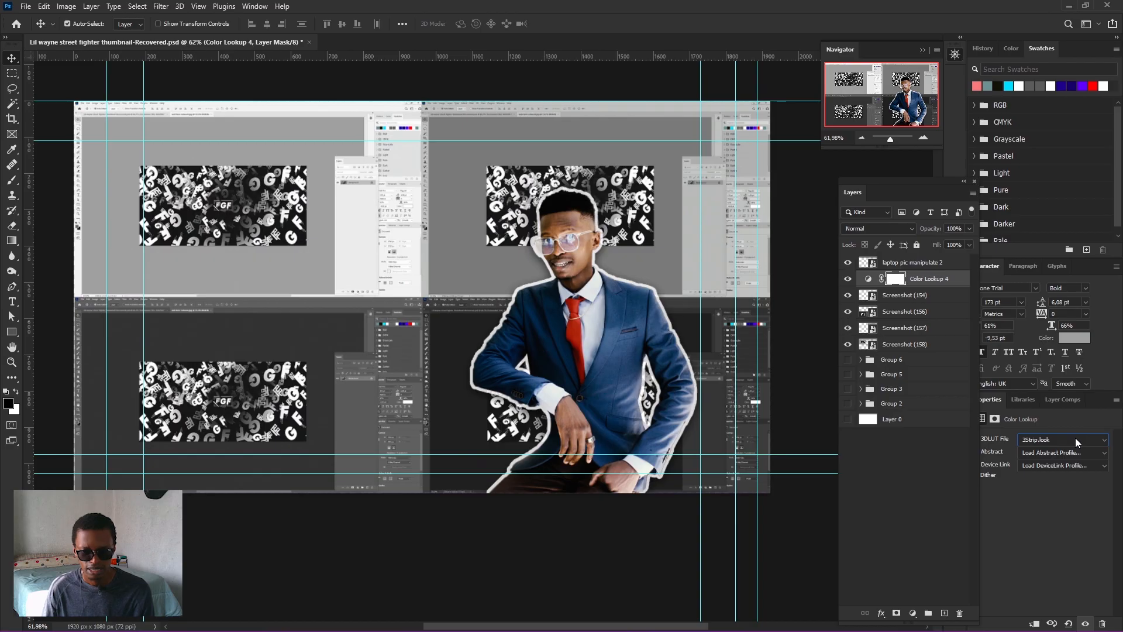
{"action": "key", "text": "Up"}
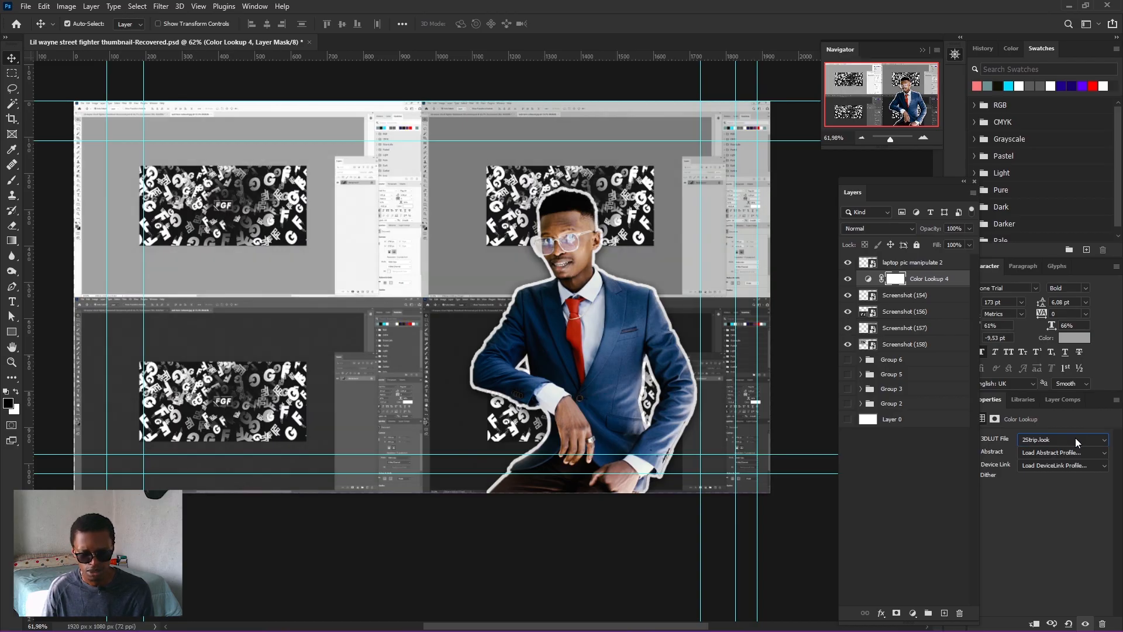
{"action": "key", "text": "Down"}
{"action": "key", "text": "Down"}
{"action": "key", "text": "Down"}
{"action": "key", "text": "Down"}
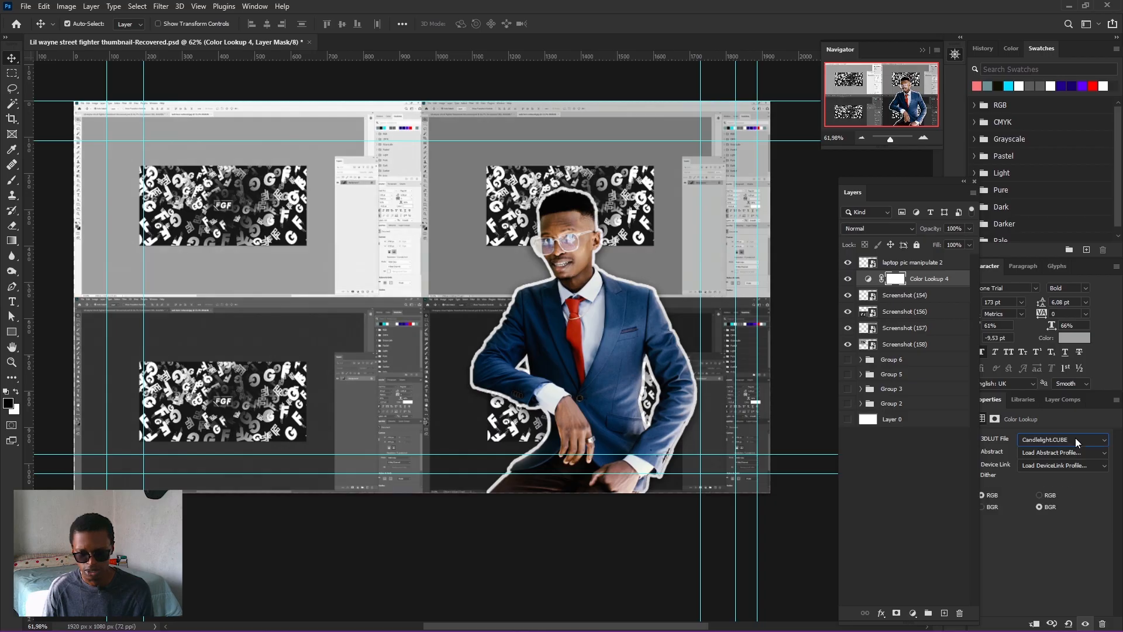
{"action": "key", "text": "Down"}
{"action": "key", "text": "Down"}
{"action": "key", "text": "Down"}
{"action": "key", "text": "Down"}
{"action": "key", "text": "Down"}
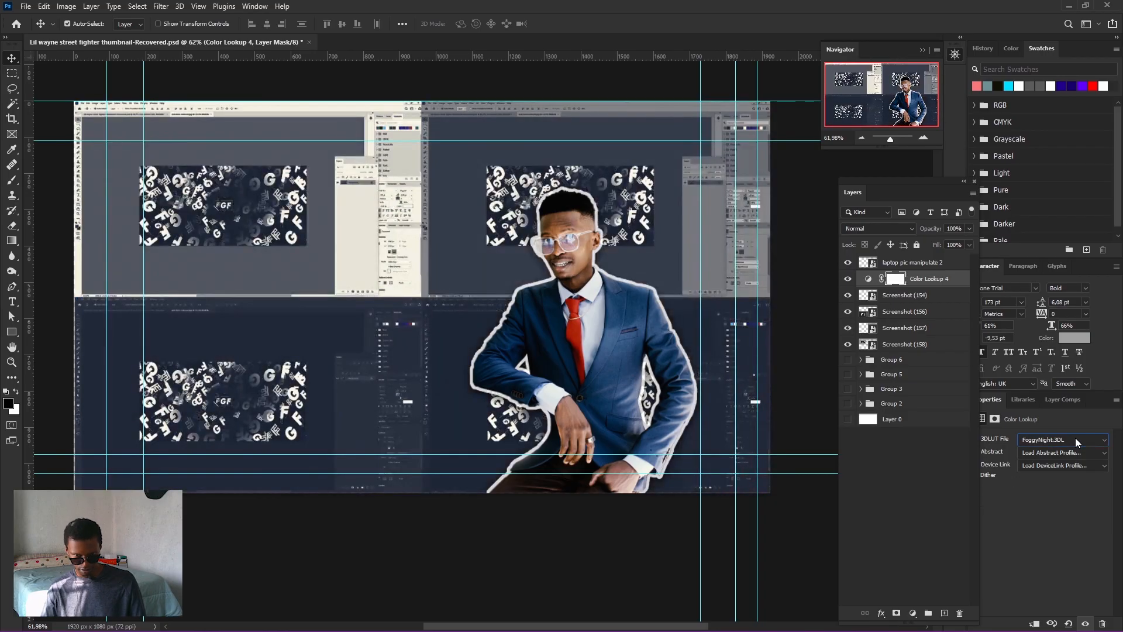
{"action": "key", "text": "Down"}
{"action": "key", "text": "Down"}
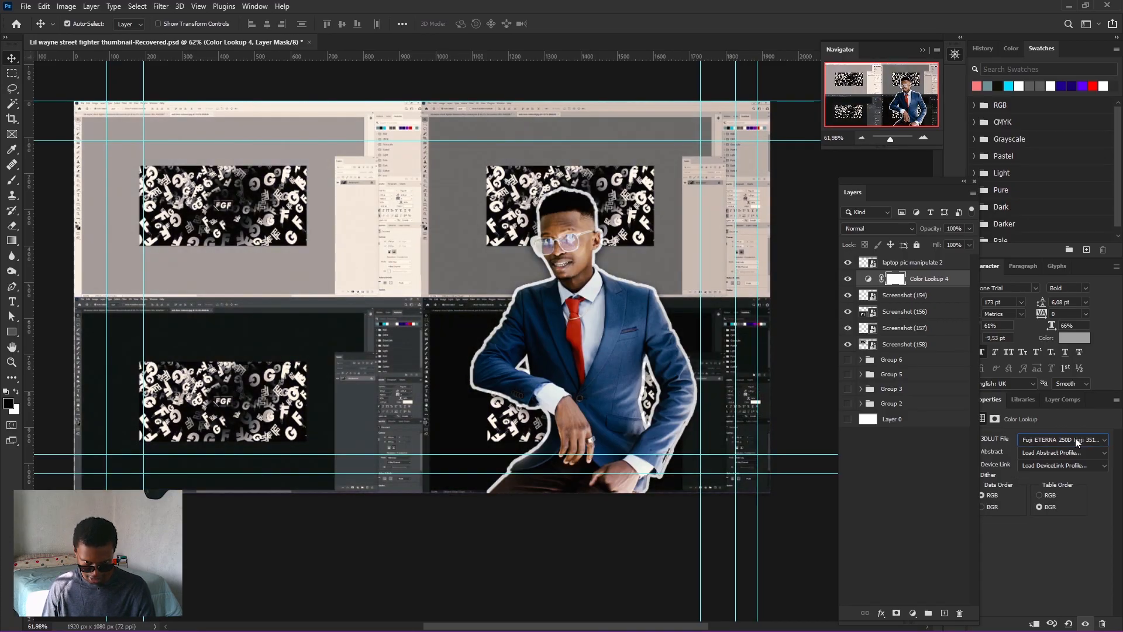
{"action": "key", "text": "Down"}
{"action": "key", "text": "Down"}
{"action": "key", "text": "Down"}
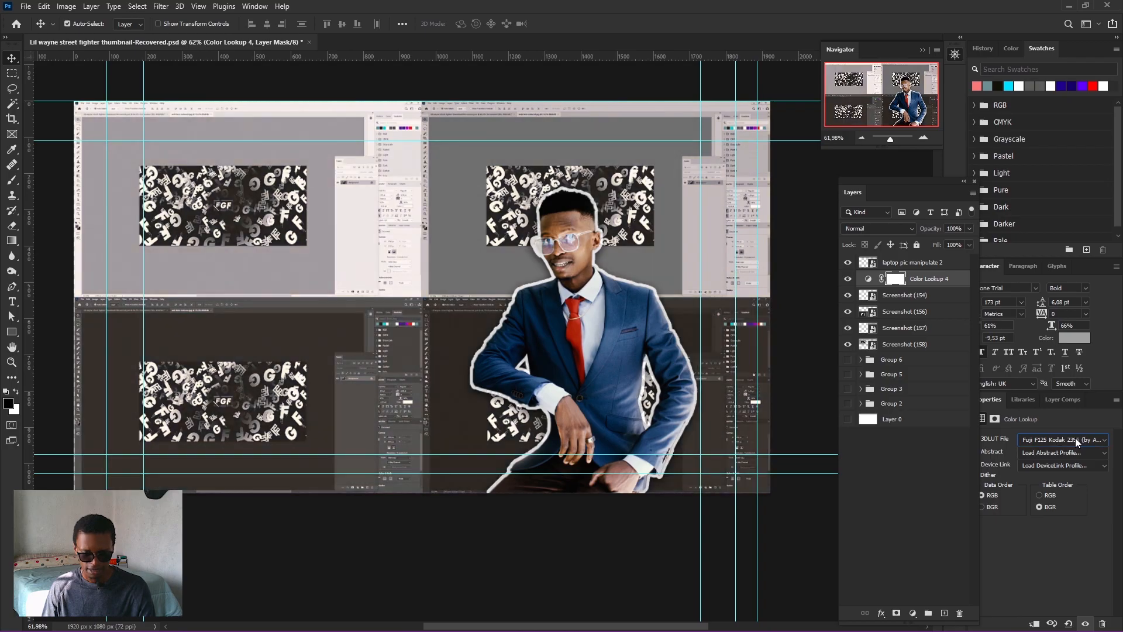
{"action": "key", "text": "Up"}
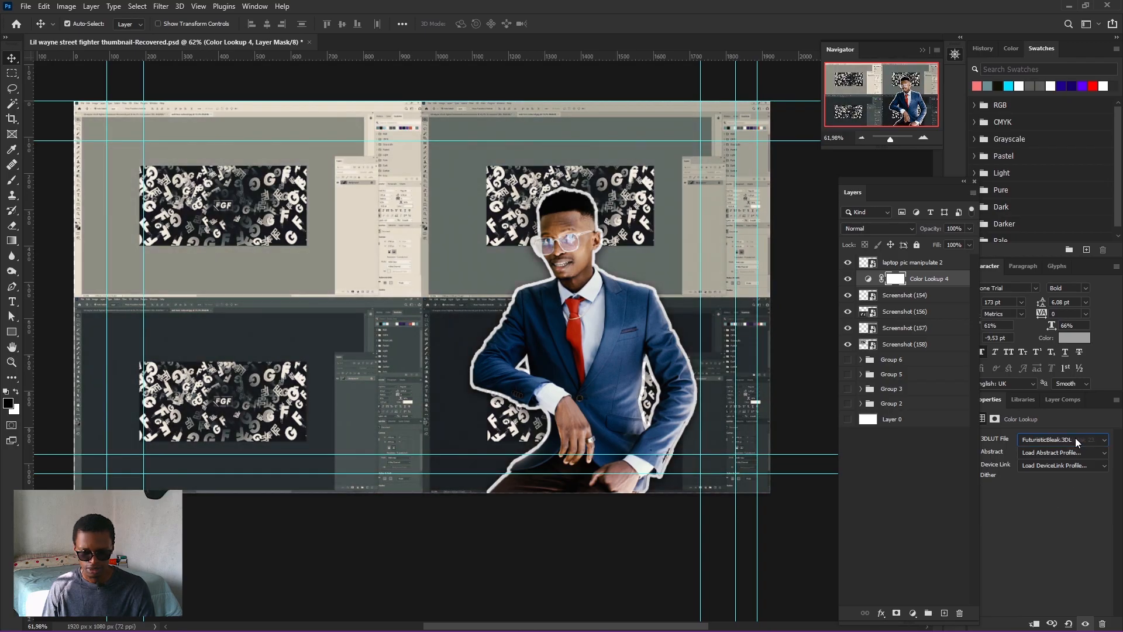
{"action": "key", "text": "Up"}
{"action": "key", "text": "Up"}
{"action": "key", "text": "Up"}
{"action": "key", "text": "Up"}
{"action": "key", "text": "Up"}
{"action": "key", "text": "Up"}
{"action": "key", "text": "Up"}
{"action": "key", "text": "Up"}
{"action": "key", "text": "Up"}
{"action": "key", "text": "Up"}
{"action": "key", "text": "Up"}
{"action": "key", "text": "Up"}
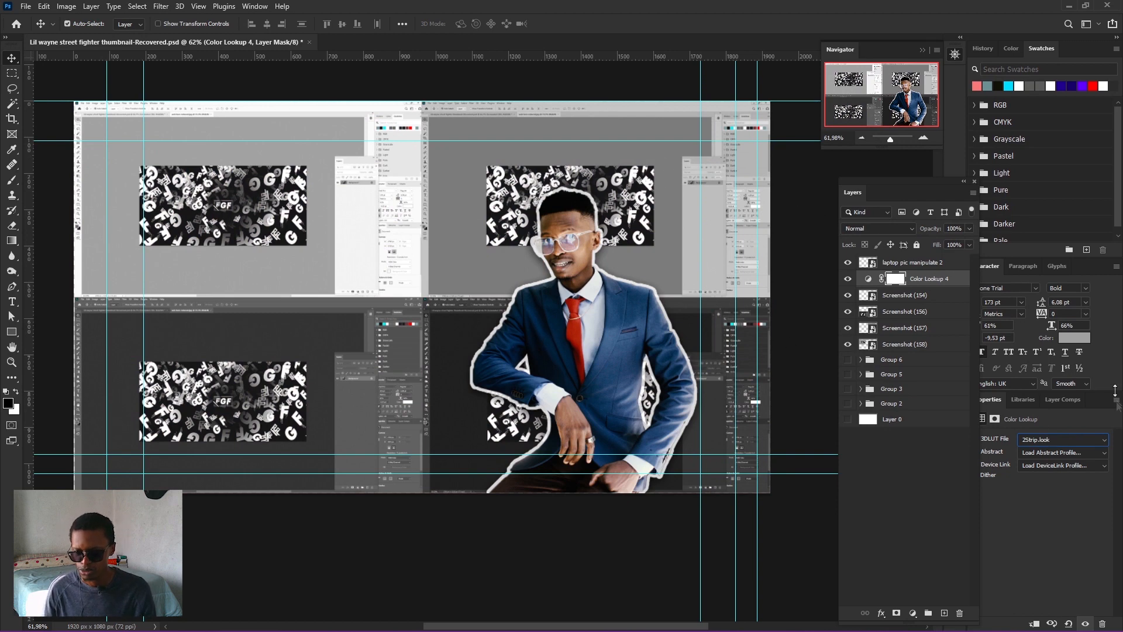
Compare the screenshot background with and without the Color Lookup adjustment, leaving the adjustment switched on.
{"action": "left_click", "coordinate": [847, 279]}
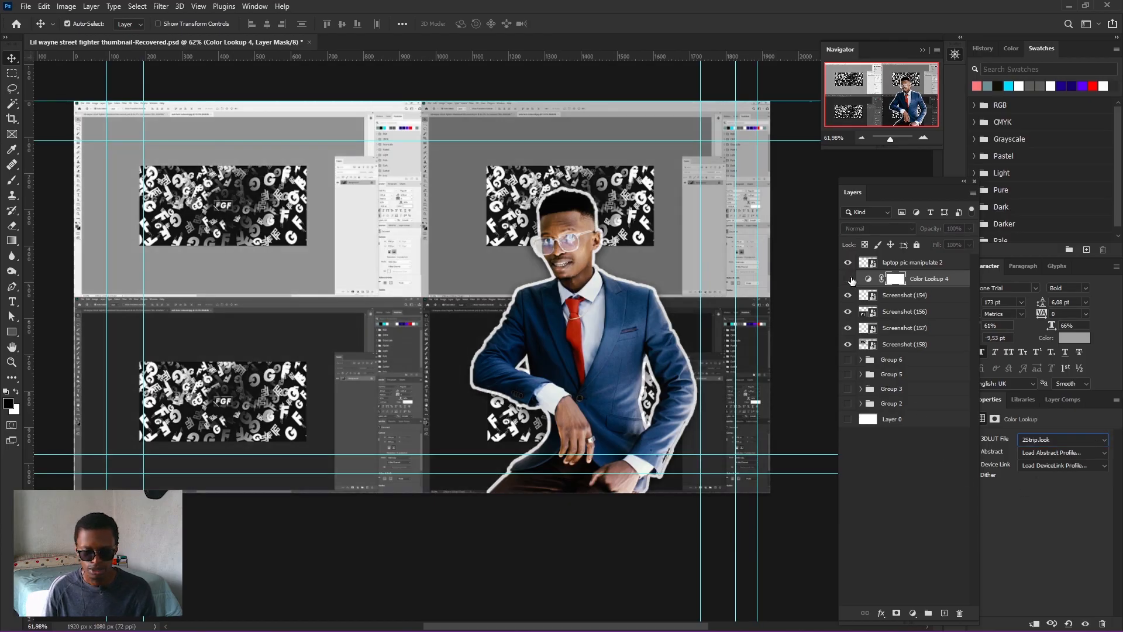
{"action": "left_click", "coordinate": [848, 279]}
{"action": "left_click", "coordinate": [852, 281]}
{"action": "left_click", "coordinate": [852, 281]}
{"action": "left_click", "coordinate": [852, 281]}
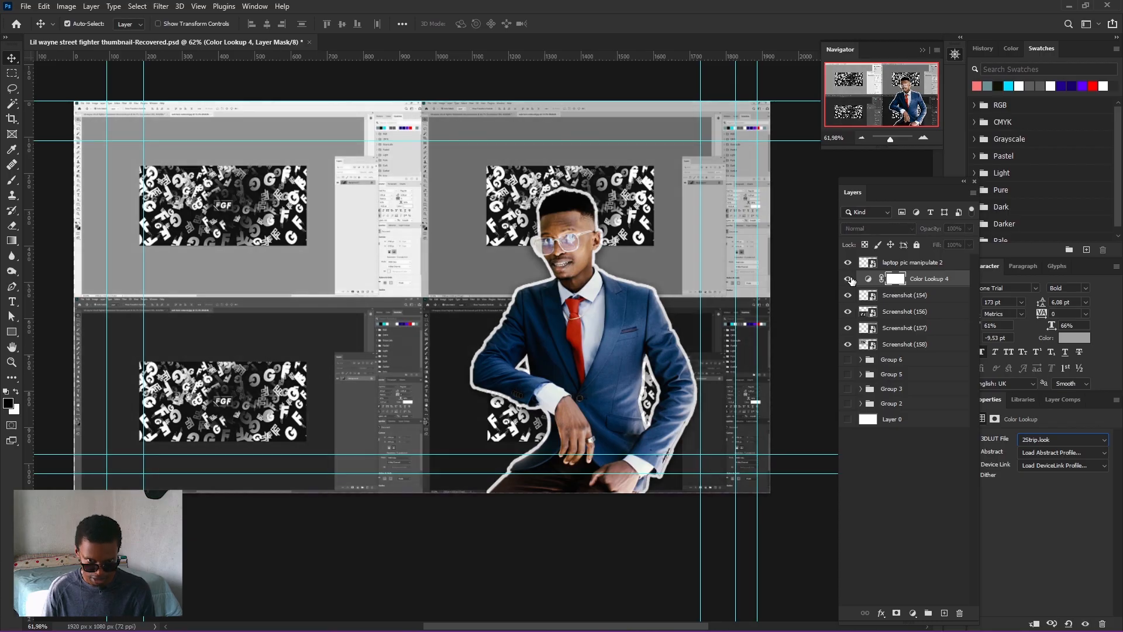
{"action": "left_click", "coordinate": [852, 280]}
{"action": "left_click", "coordinate": [852, 281]}
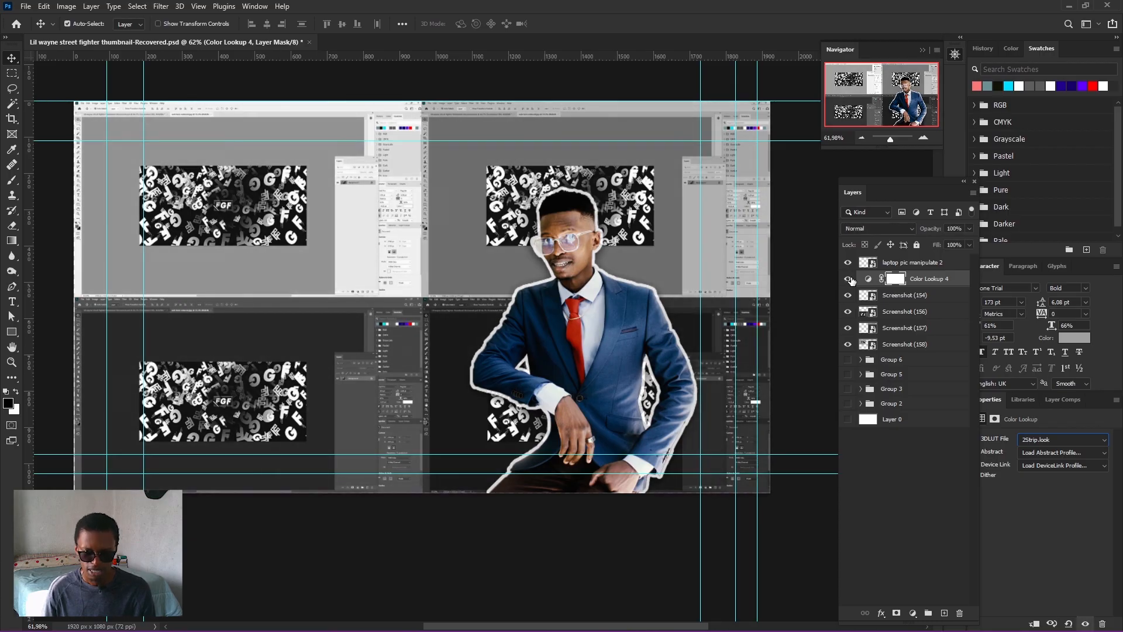
{"action": "left_click", "coordinate": [852, 281]}
{"action": "left_click", "coordinate": [852, 281]}
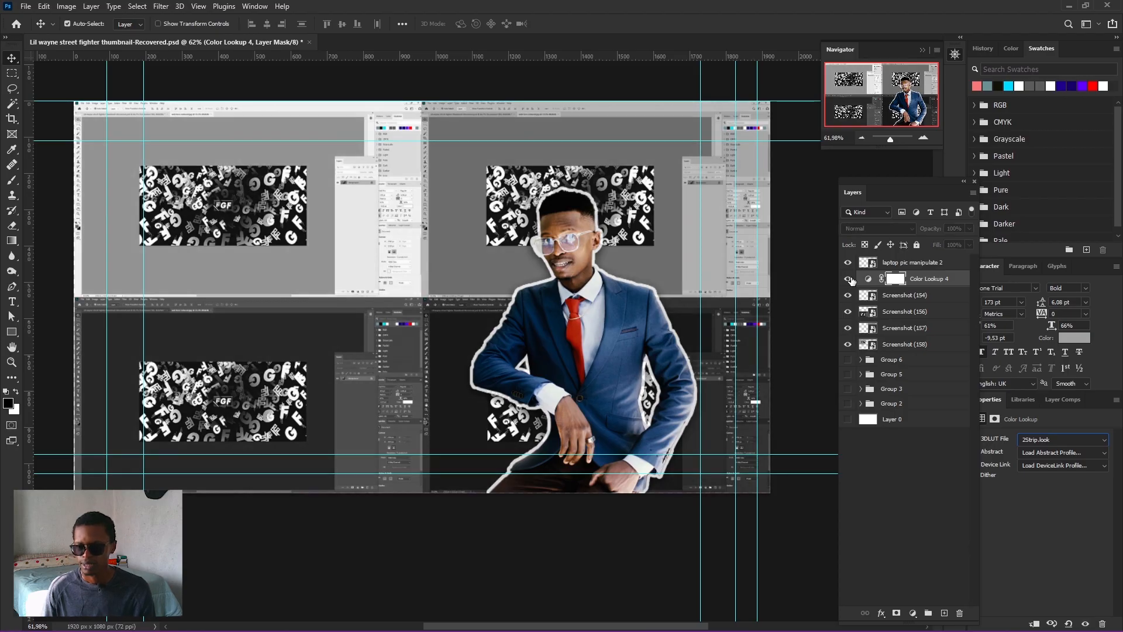
{"action": "left_click", "coordinate": [852, 281]}
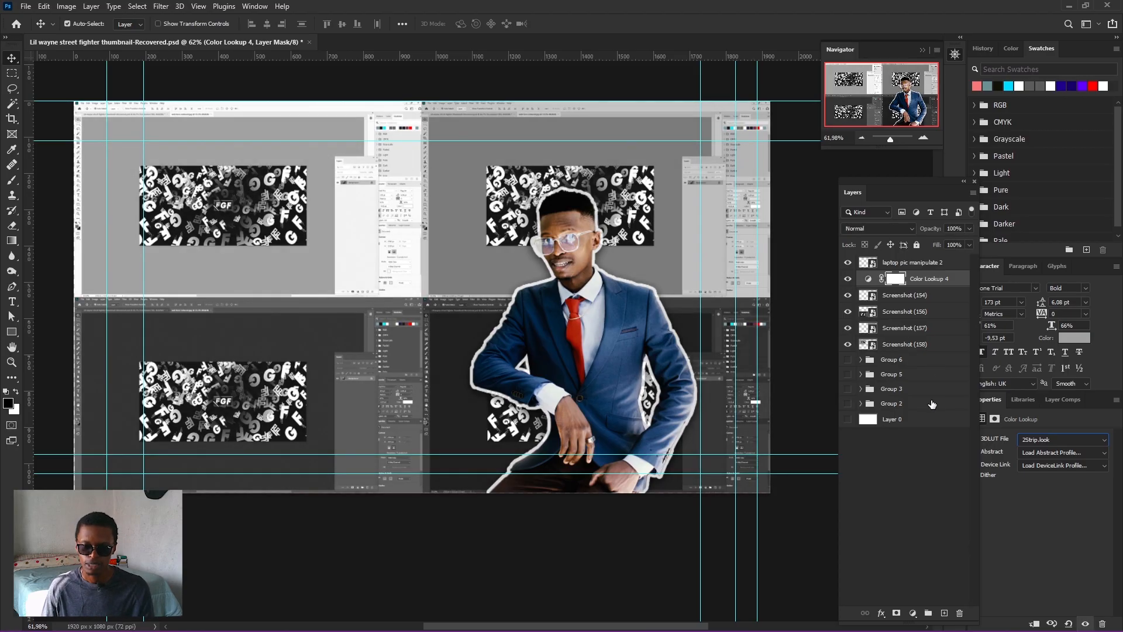
Add the salmon text THEME in Altone Trial Bold at 173 pt on a new type layer above the portrait layer.
{"action": "left_click", "coordinate": [893, 263]}
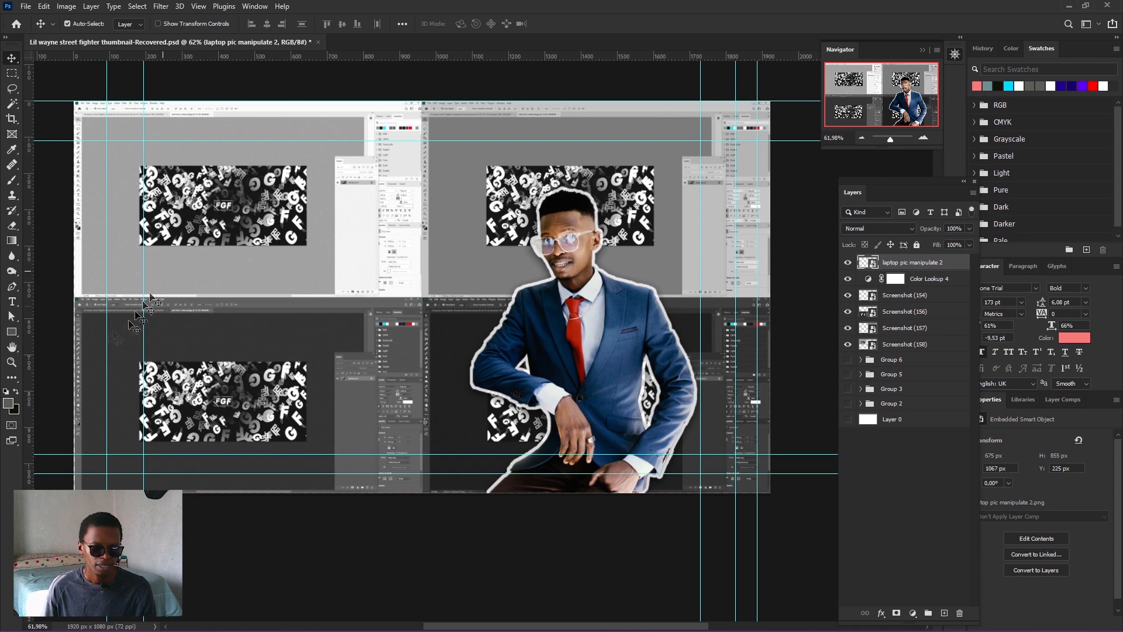
{"action": "left_click", "coordinate": [12, 302]}
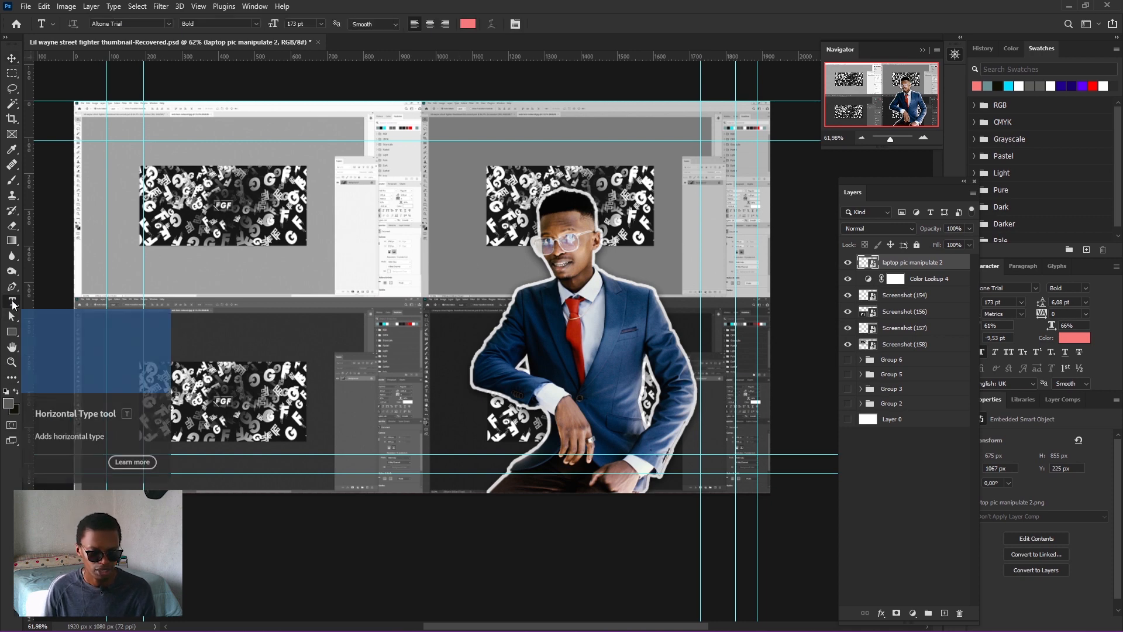
{"action": "left_click", "coordinate": [357, 299]}
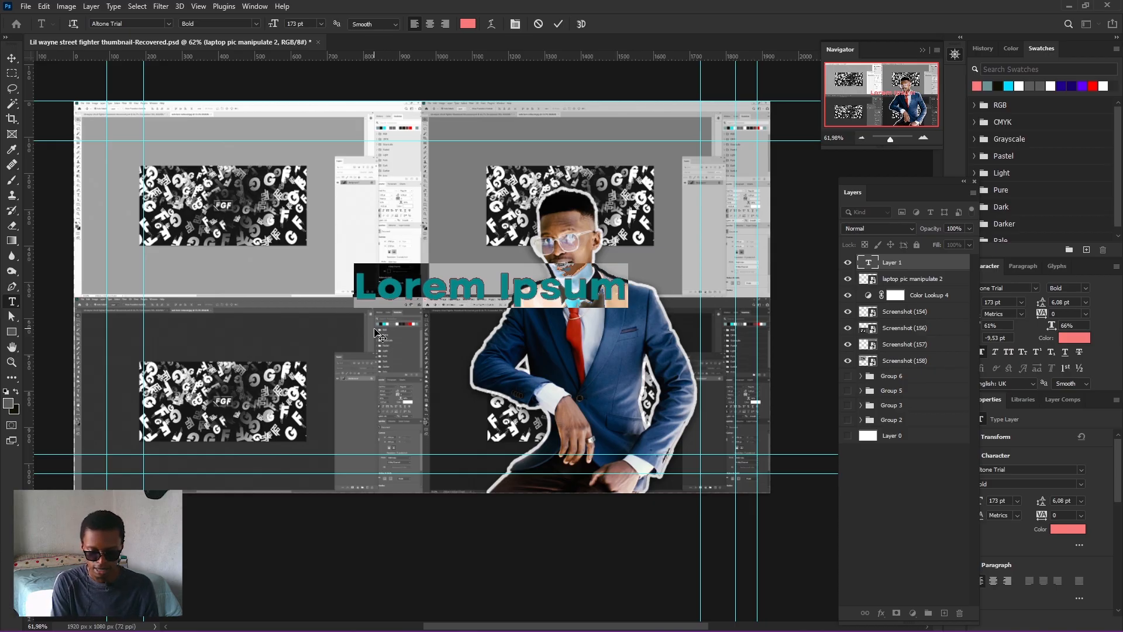
{"action": "type", "text": "T"}
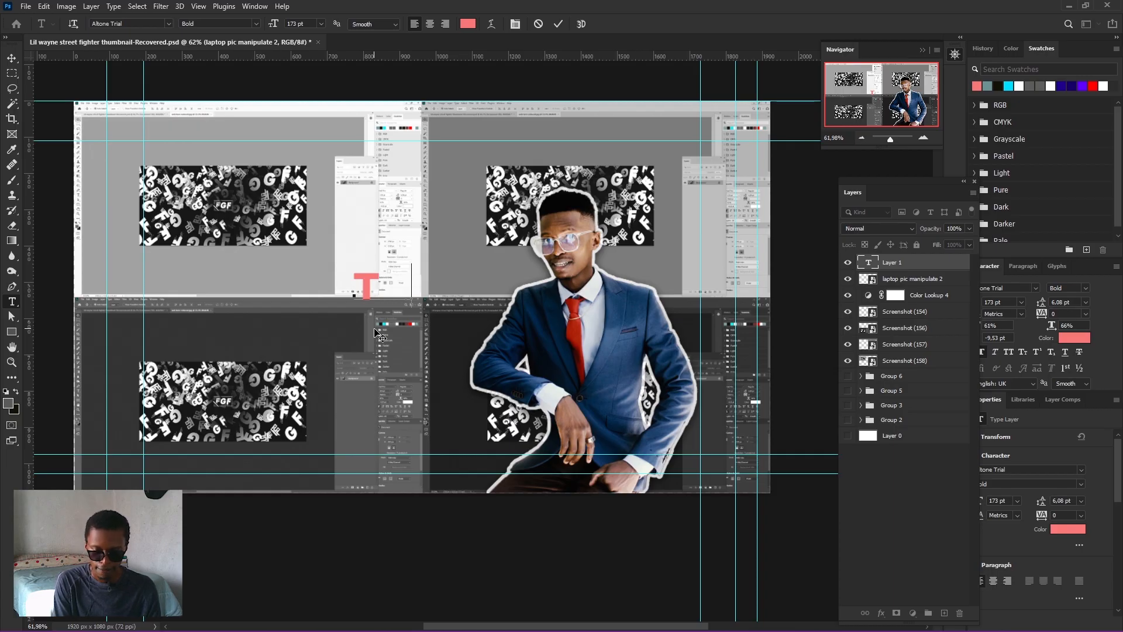
{"action": "type", "text": "HEME"}
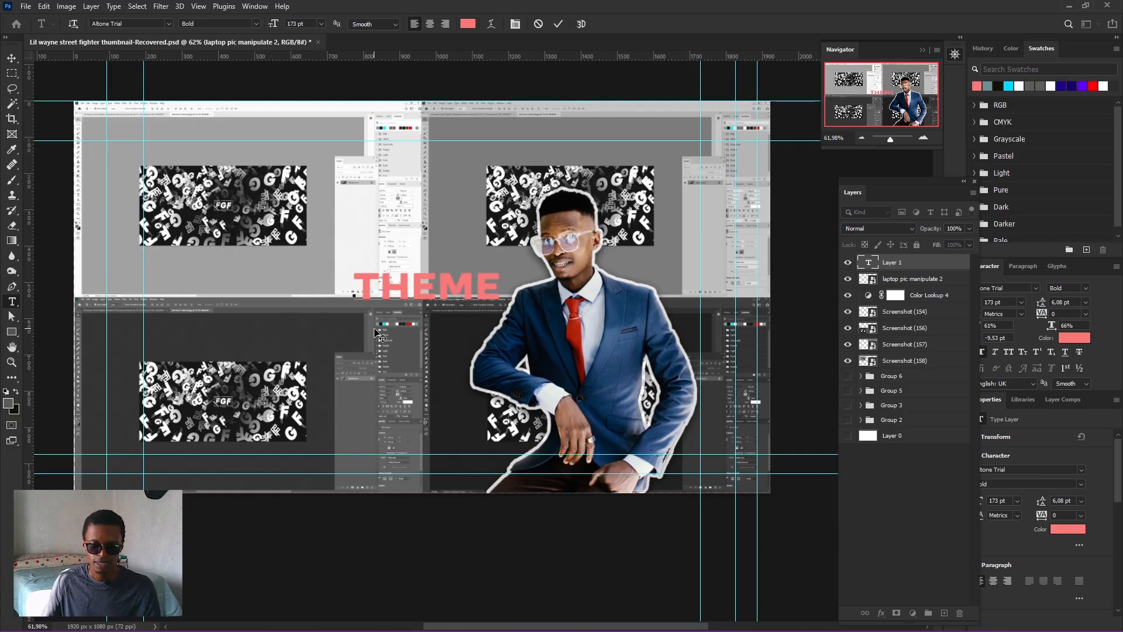
{"action": "left_click", "coordinate": [558, 23]}
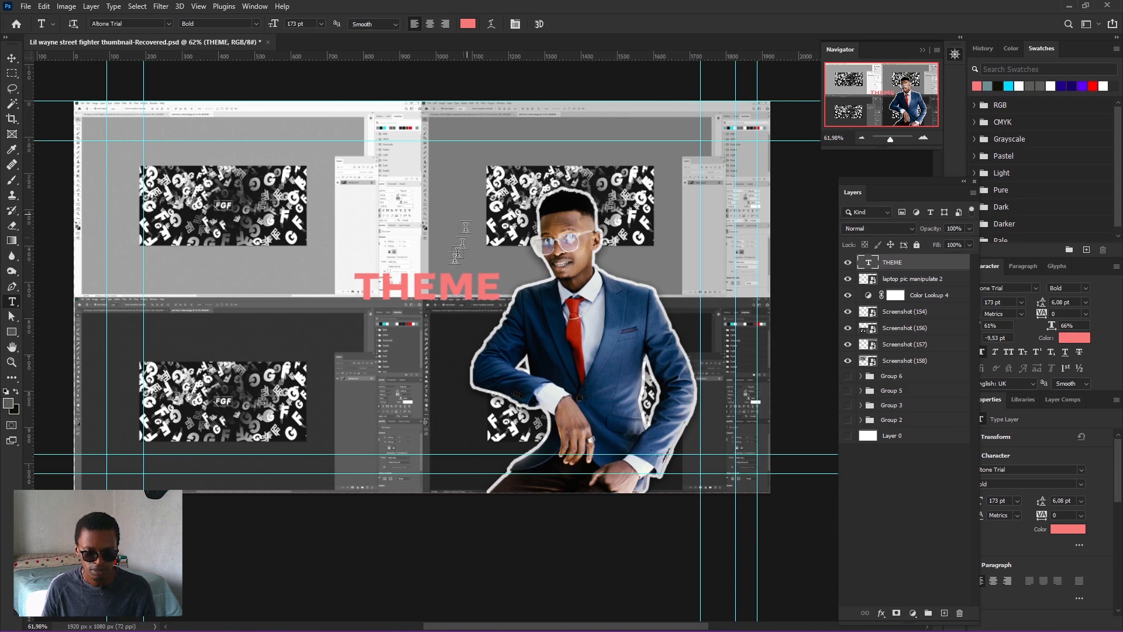
Duplicate the THEME text just below the original and change the copy's wording to COLOR.
{"action": "left_click", "coordinate": [17, 58]}
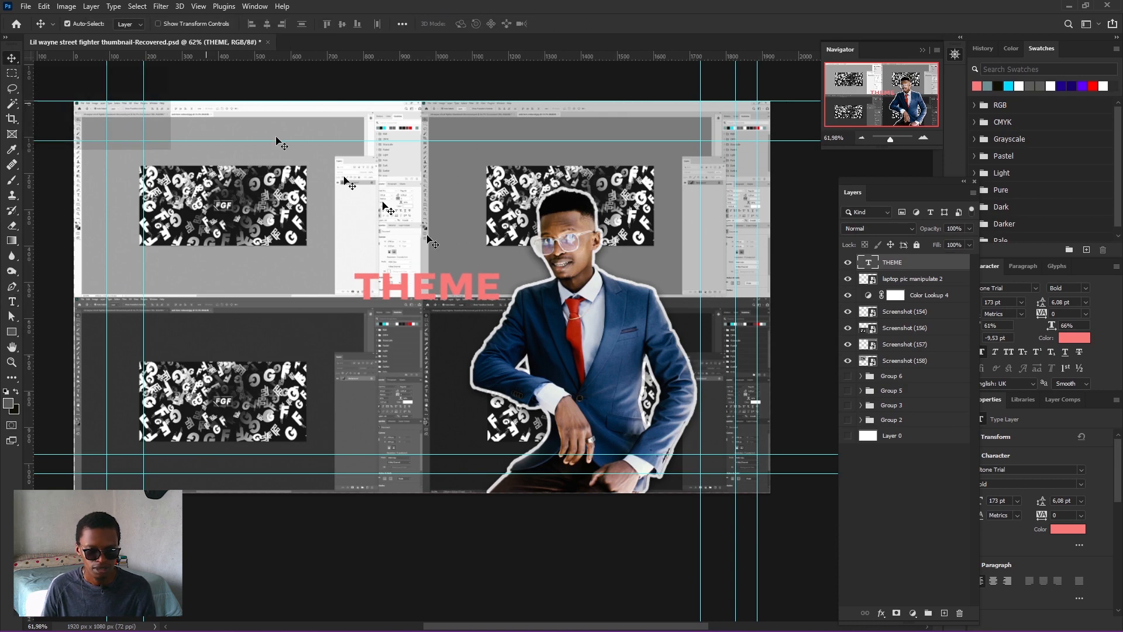
{"action": "double_click", "coordinate": [426, 295]}
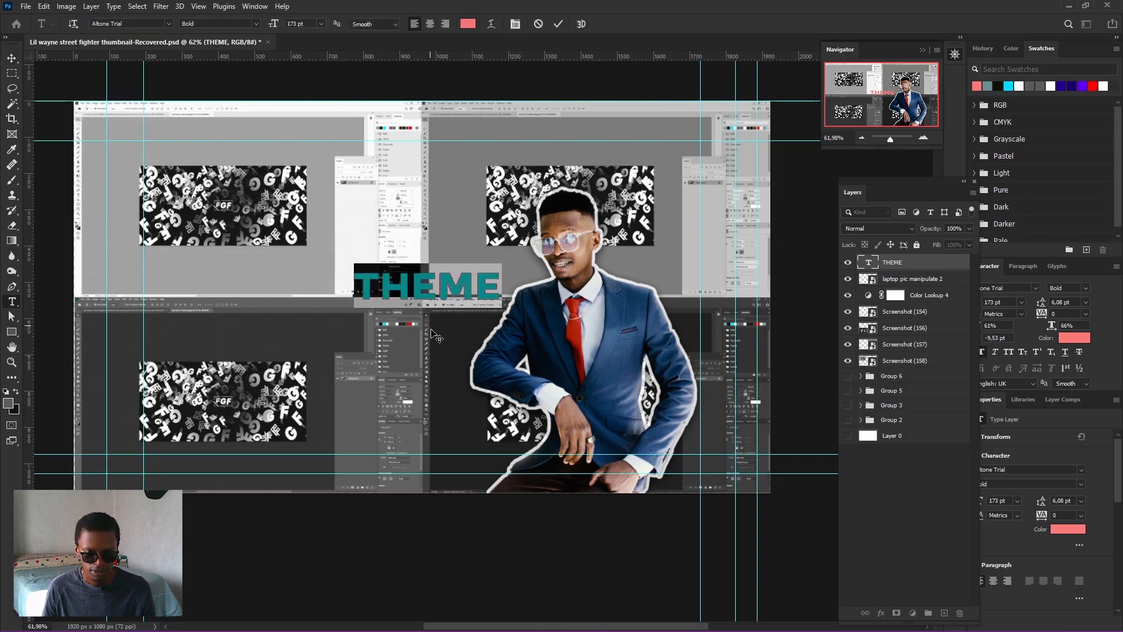
{"action": "left_click", "coordinate": [554, 26]}
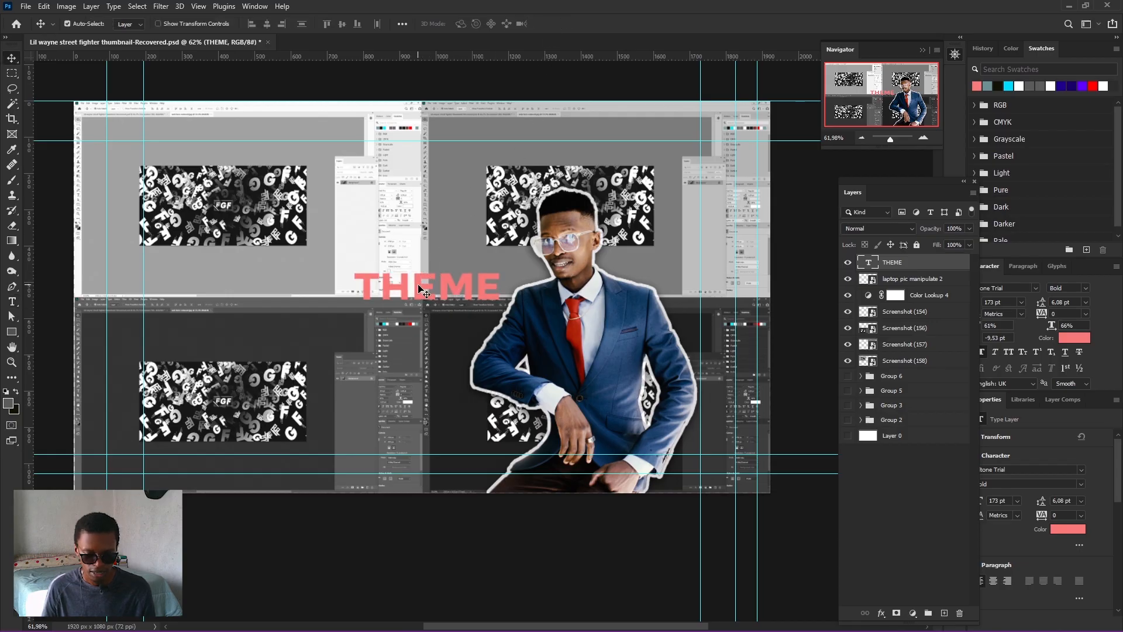
{"action": "left_click_drag", "start_coordinate": [420, 289], "coordinate": [392, 321]}
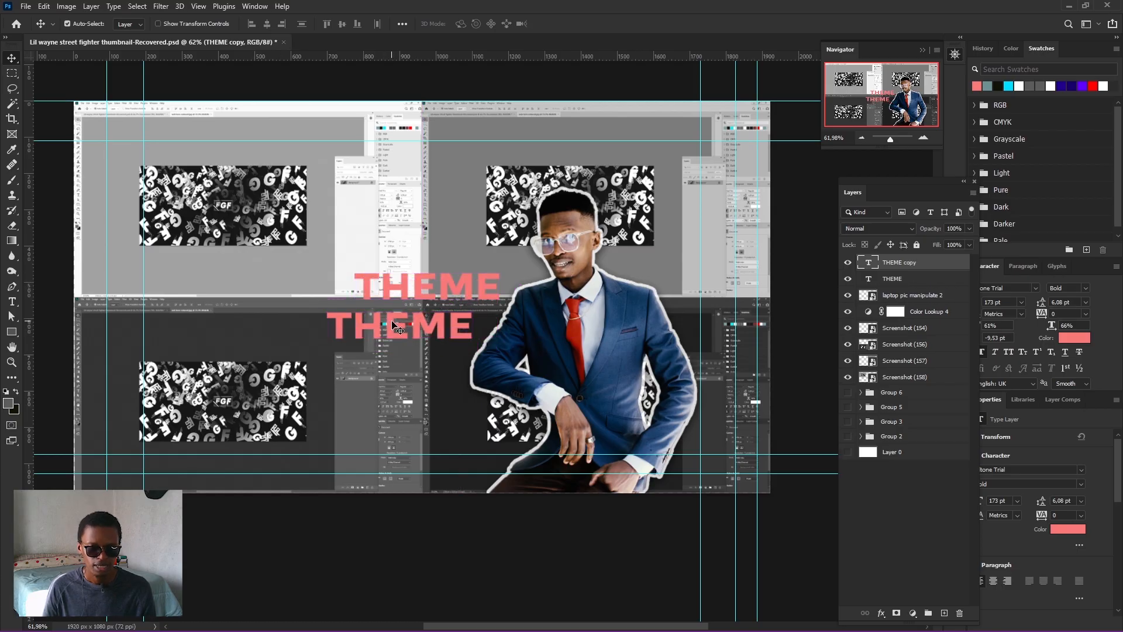
{"action": "double_click", "coordinate": [392, 322]}
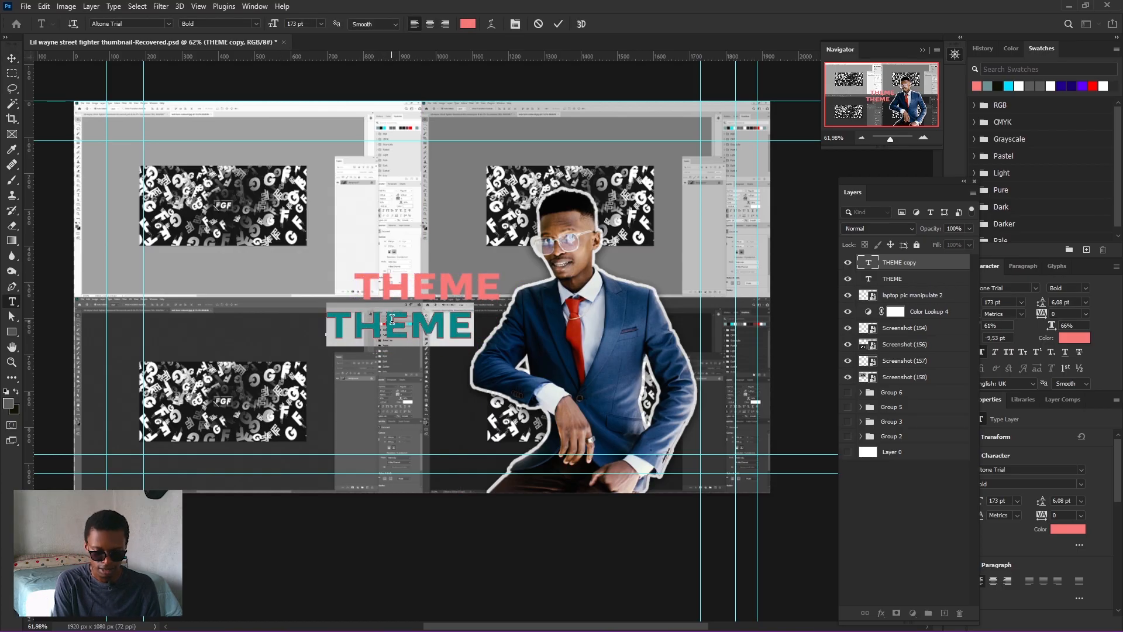
{"action": "type", "text": "COLOR"}
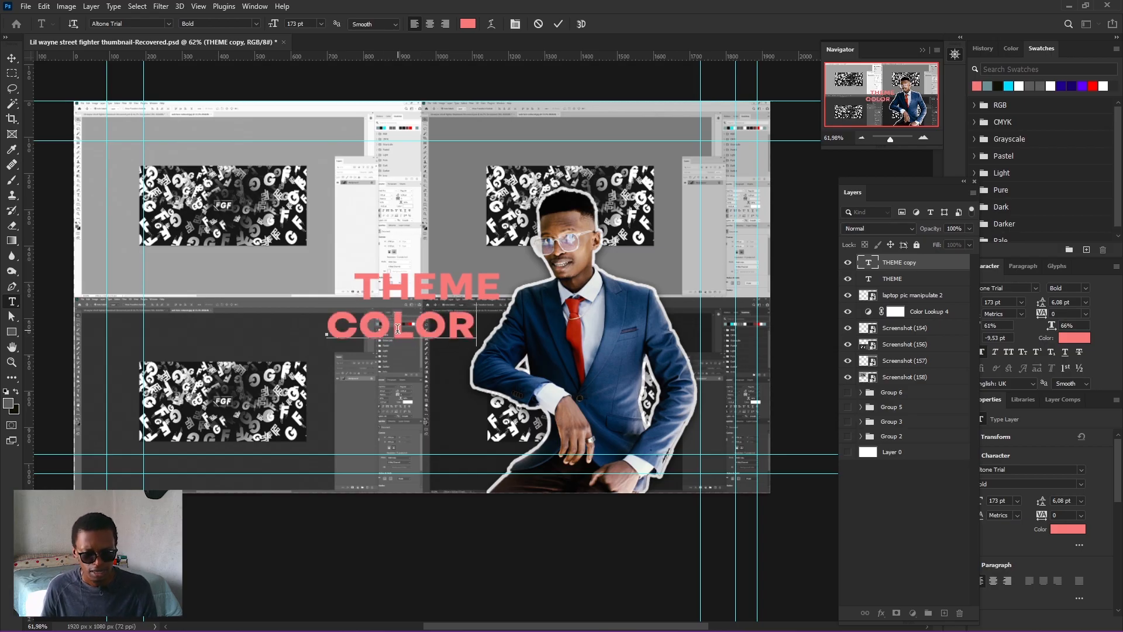
Enlarge the COLOR text to 309 pt and move it left, mostly clear of the portrait.
{"action": "key", "text": "ctrl+a"}
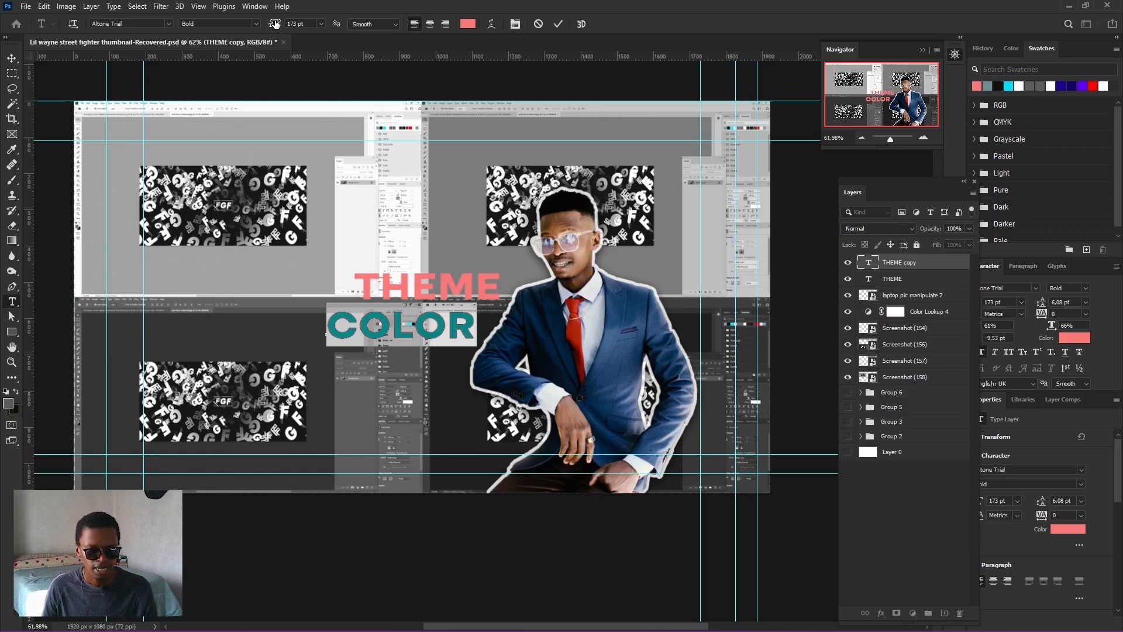
{"action": "left_click_drag", "start_coordinate": [275, 23], "coordinate": [309, 25]}
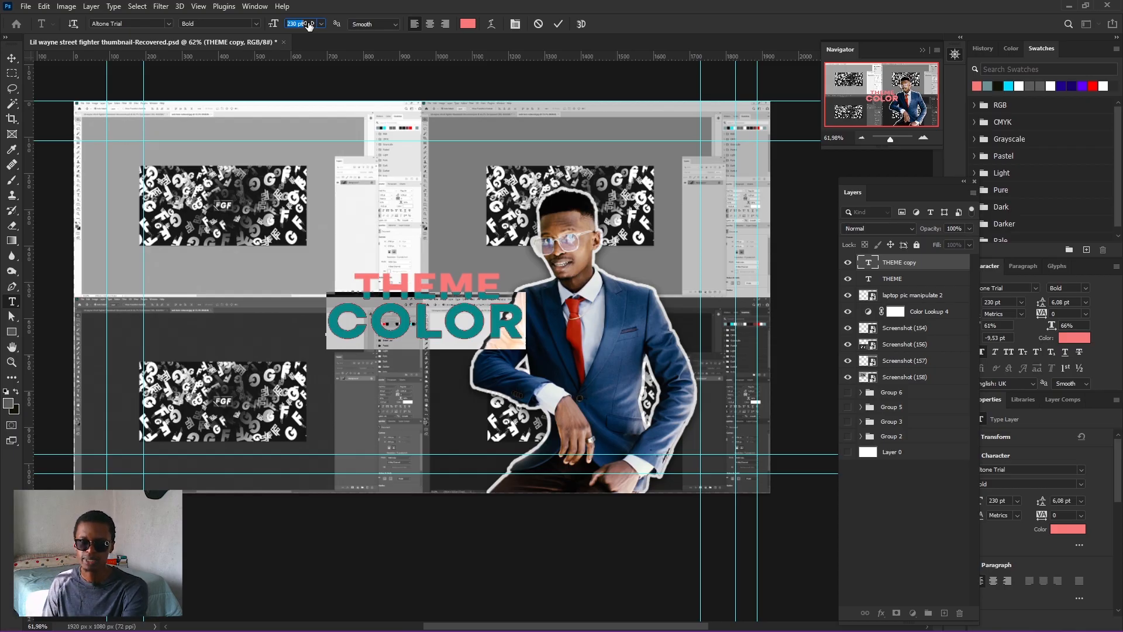
{"action": "left_click_drag", "start_coordinate": [309, 25], "coordinate": [355, 30]}
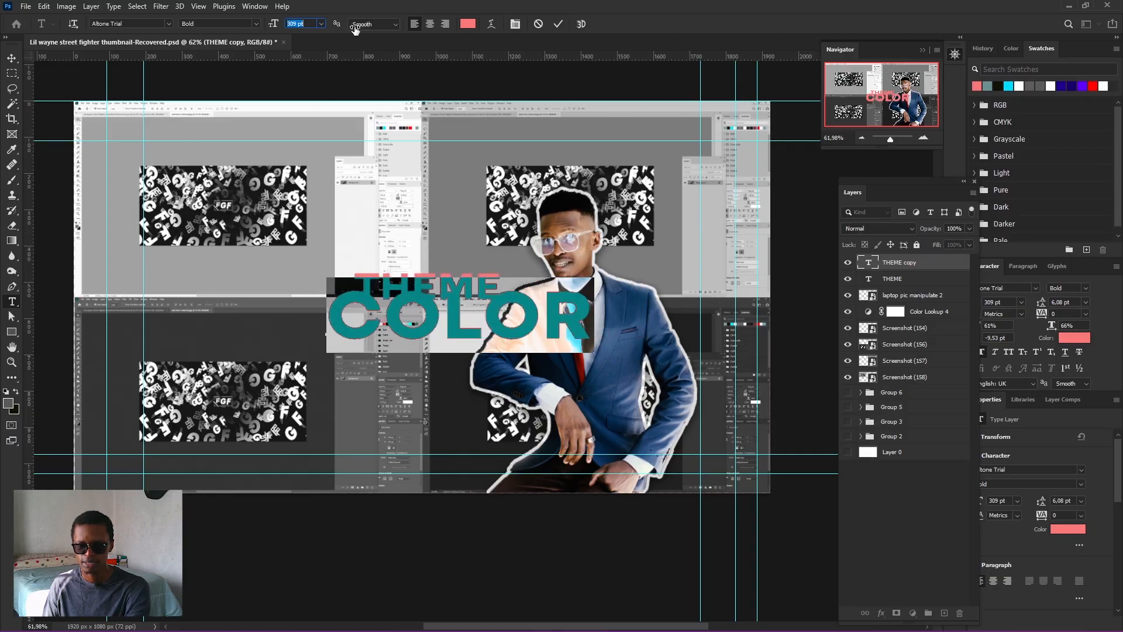
{"action": "key", "text": "Return"}
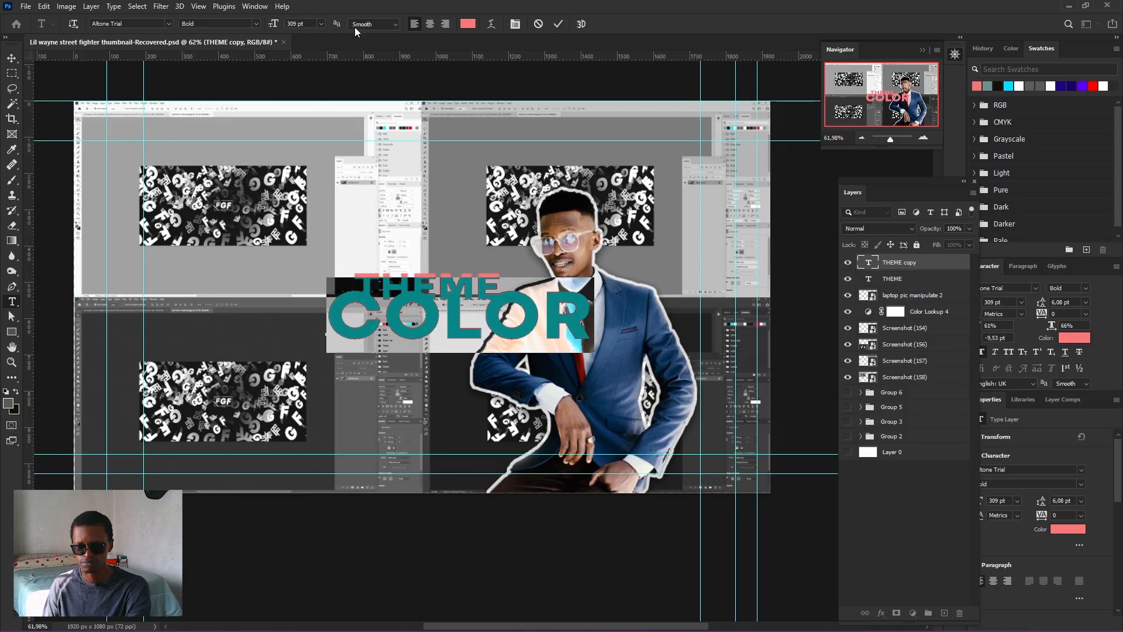
{"action": "left_click", "coordinate": [557, 26]}
{"action": "key", "text": "v"}
{"action": "left_click_drag", "start_coordinate": [439, 305], "coordinate": [320, 310]}
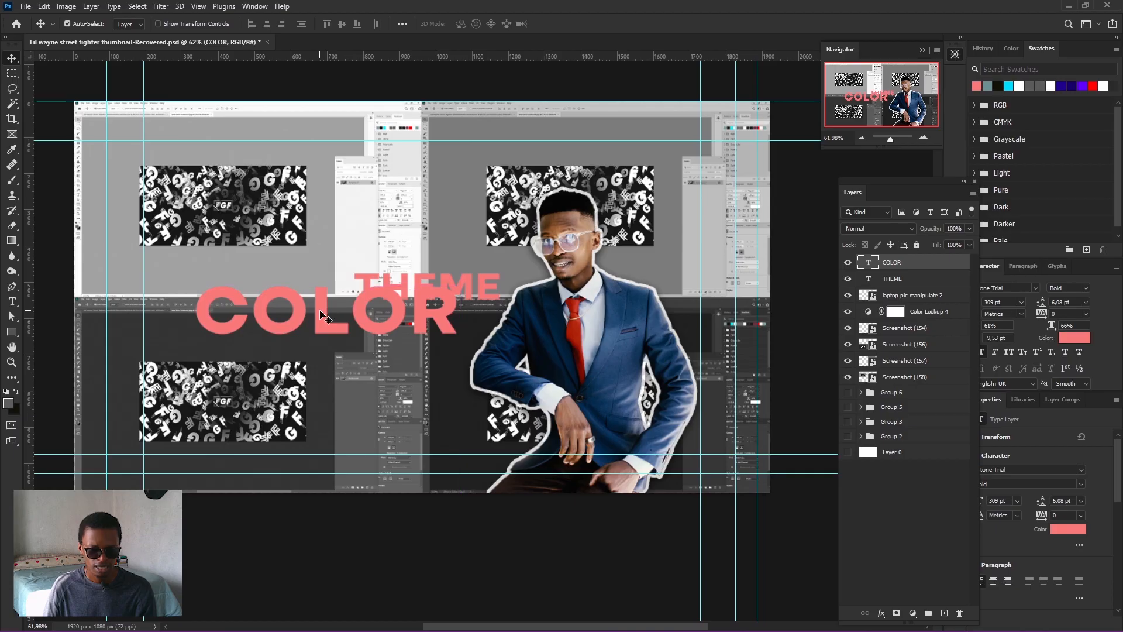
Change the word COLOR to COLORS and shift it slightly left so it ends beside the portrait's shoulder.
{"action": "double_click", "coordinate": [320, 311]}
{"action": "left_click", "coordinate": [458, 310]}
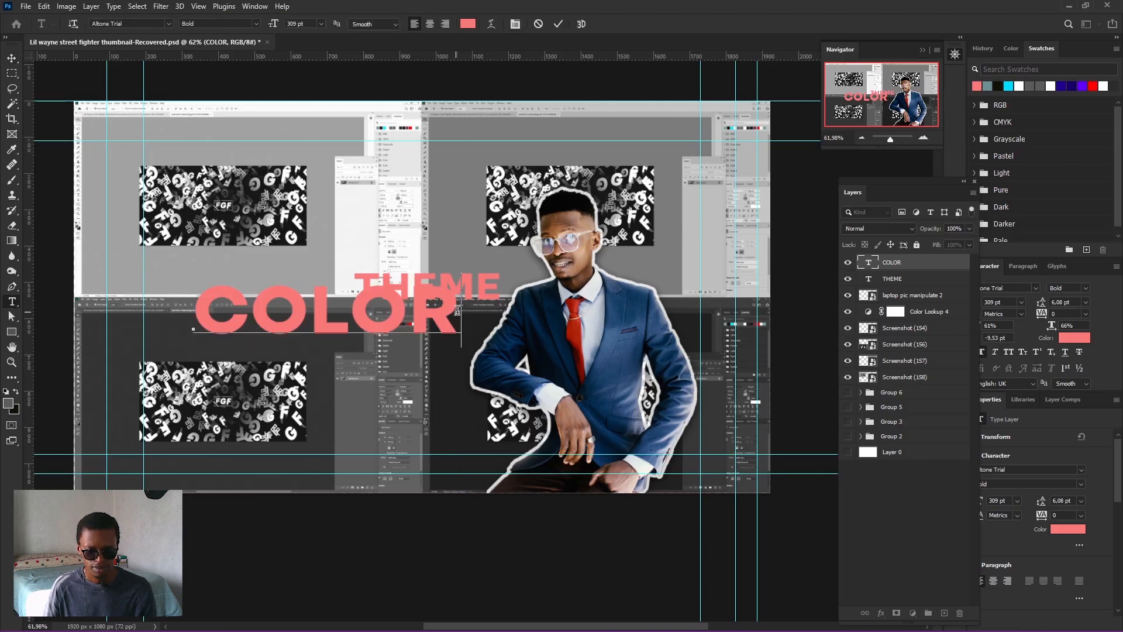
{"action": "type", "text": "S"}
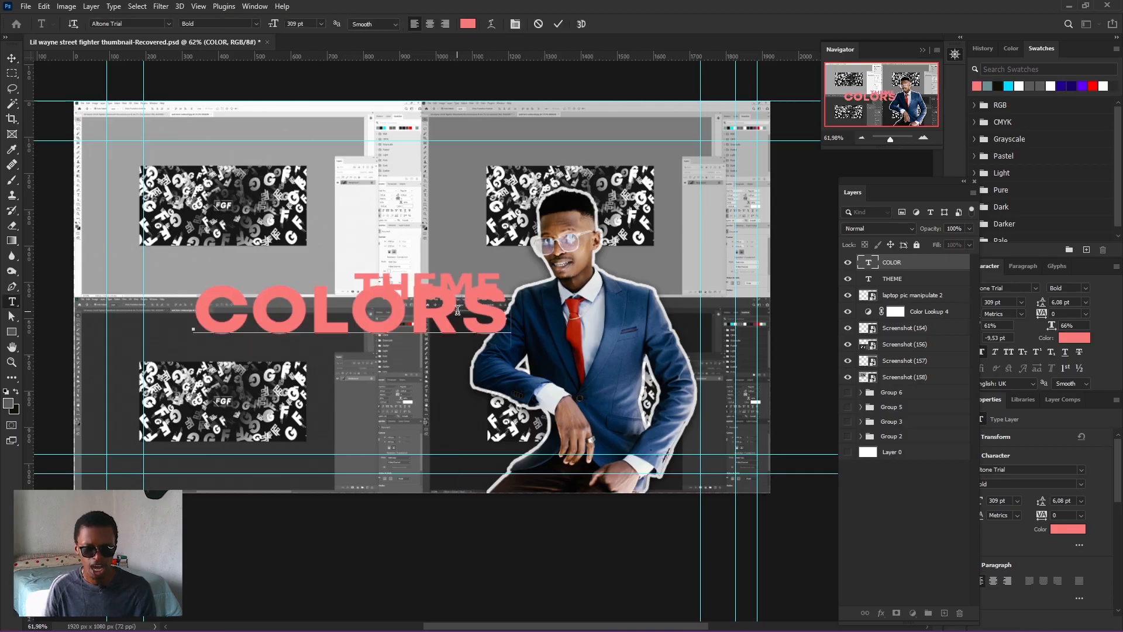
{"action": "left_click", "coordinate": [563, 18]}
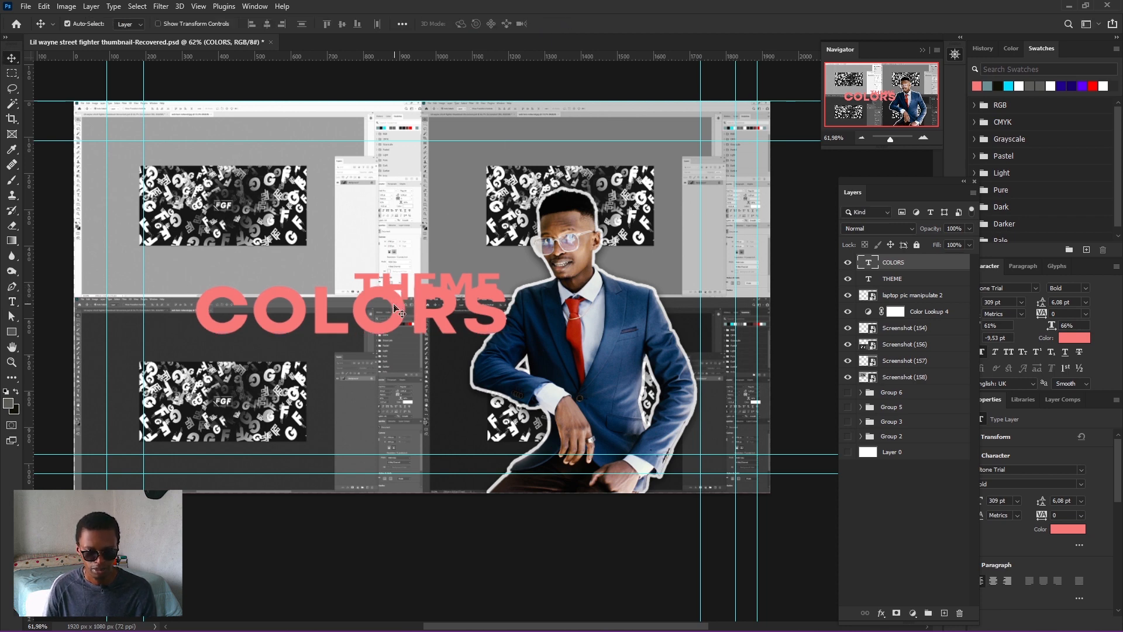
{"action": "left_click_drag", "start_coordinate": [394, 305], "coordinate": [364, 300]}
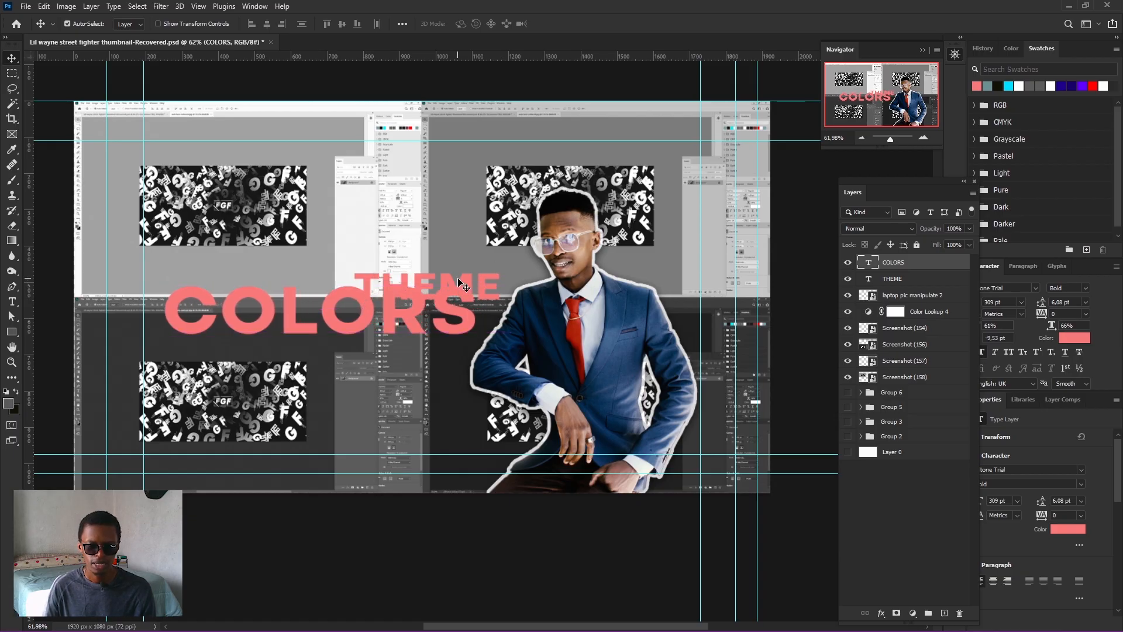
Enlarge the THEME text to 206 pt and place it directly above the right end of COLORS.
{"action": "left_click_drag", "start_coordinate": [457, 277], "coordinate": [442, 250]}
{"action": "double_click", "coordinate": [454, 259]}
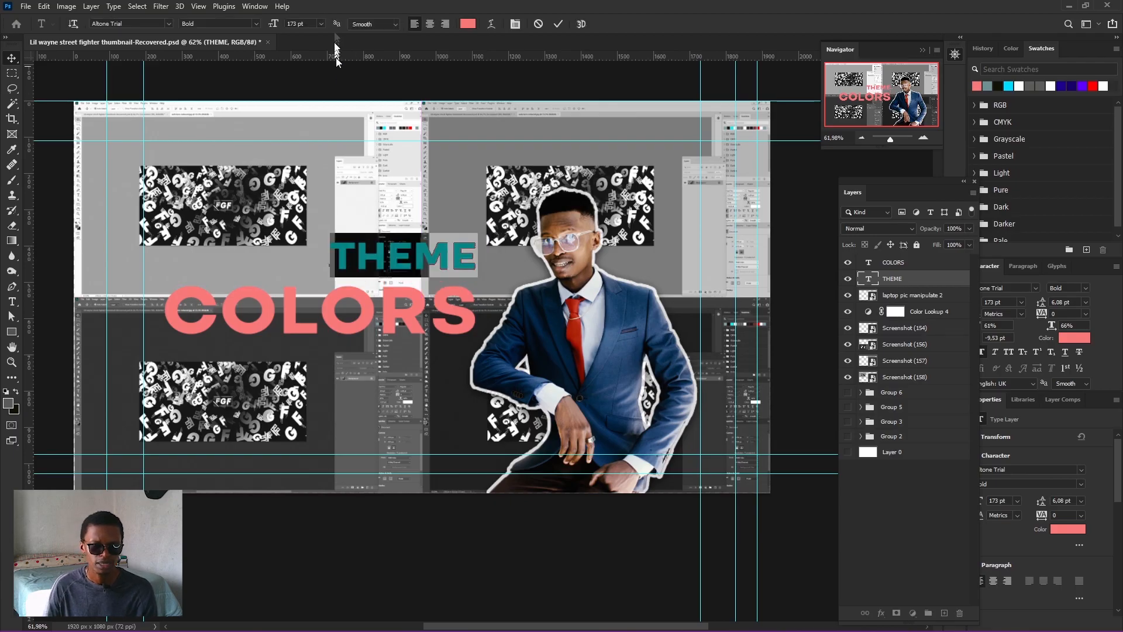
{"action": "left_click_drag", "start_coordinate": [275, 24], "coordinate": [294, 25]}
{"action": "left_click", "coordinate": [559, 24]}
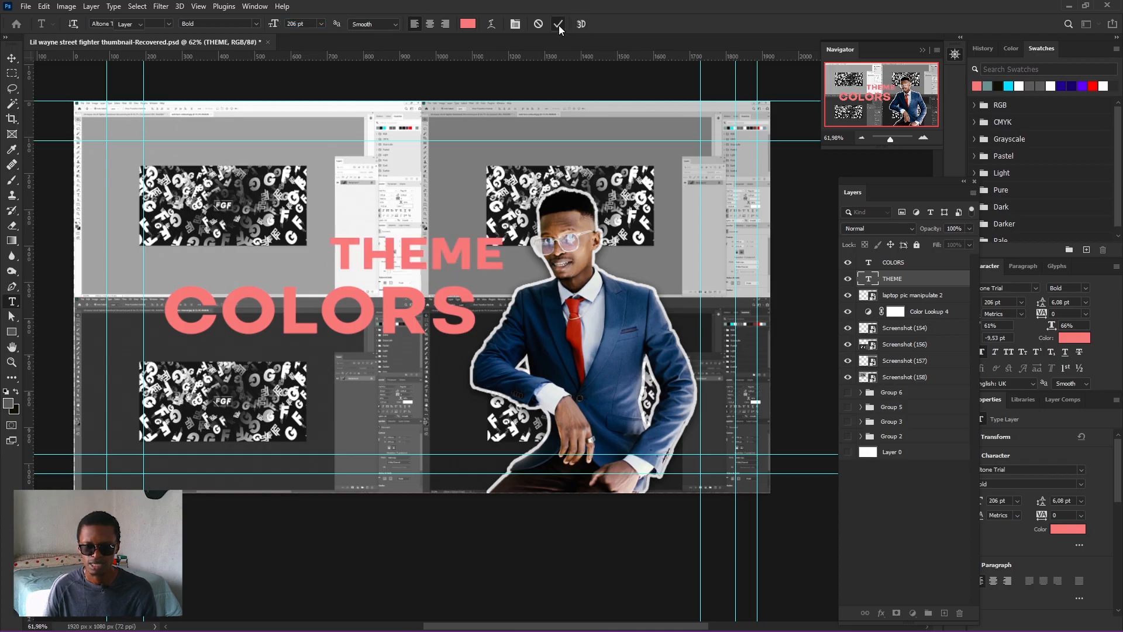
{"action": "key", "text": "v"}
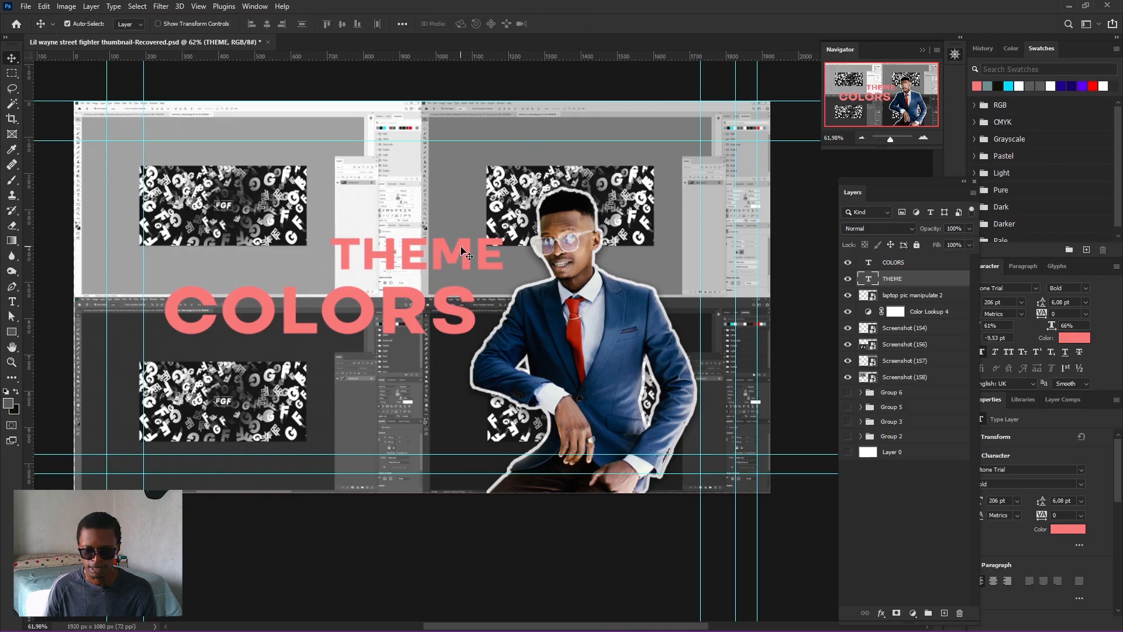
{"action": "left_click_drag", "start_coordinate": [461, 251], "coordinate": [455, 262]}
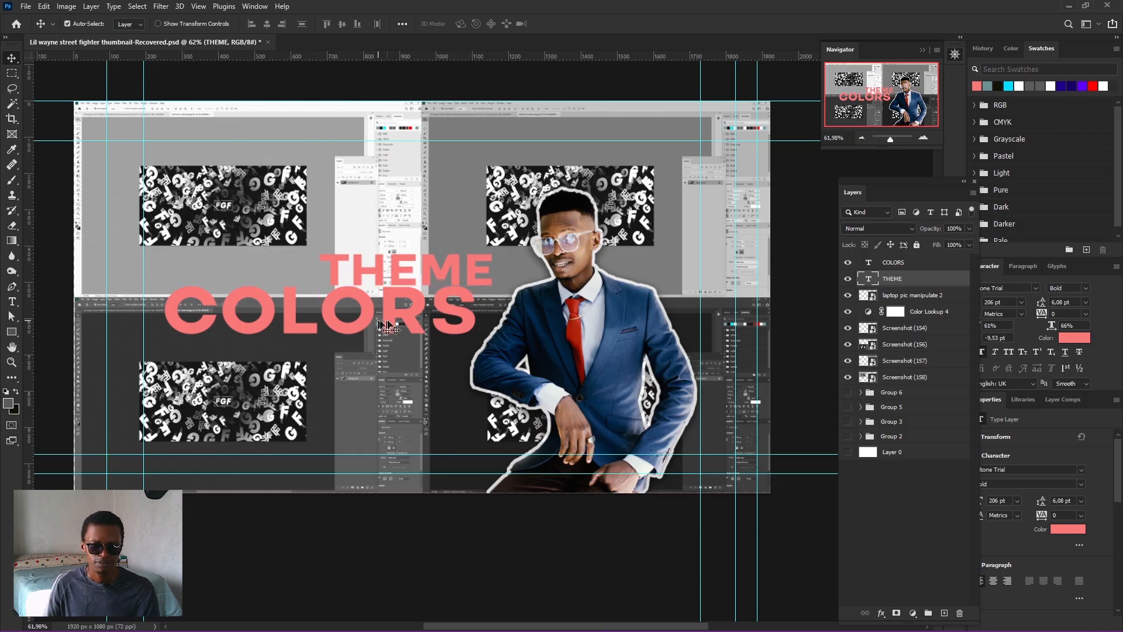
Add a drop shadow to the COLORS text with its opacity set to 91%.
{"action": "left_click", "coordinate": [396, 318]}
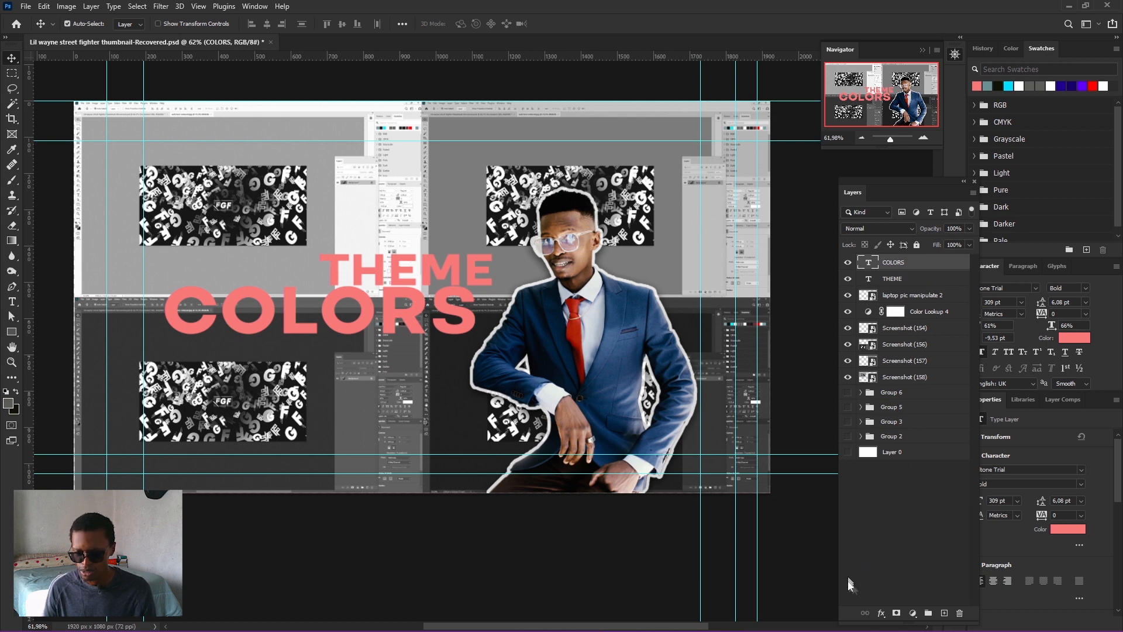
{"action": "left_click", "coordinate": [882, 612]}
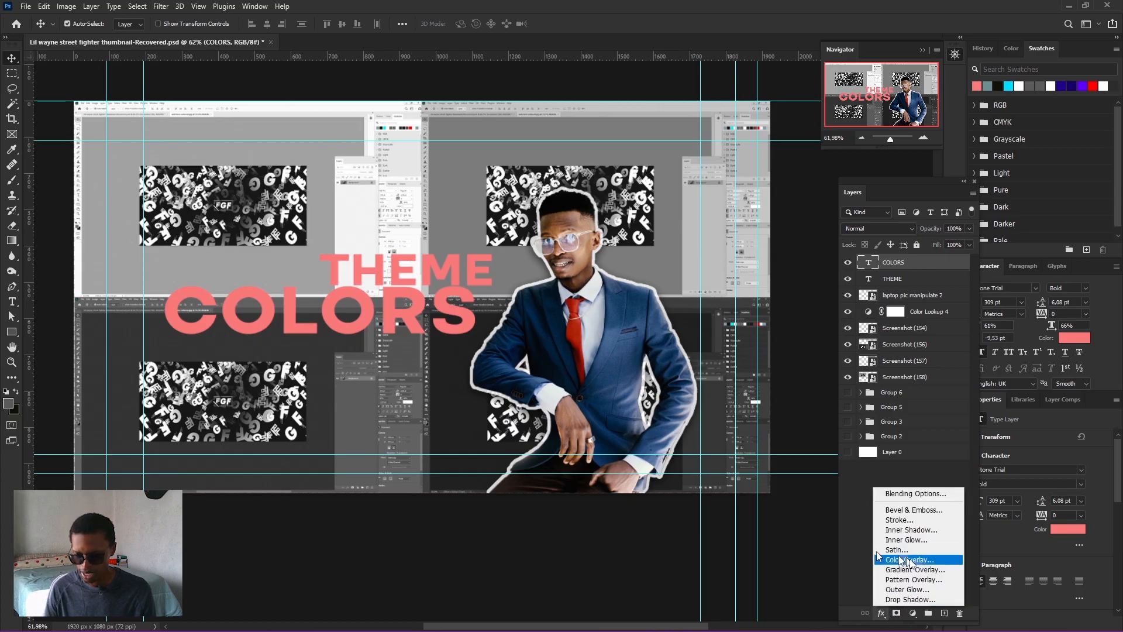
{"action": "left_click", "coordinate": [928, 606]}
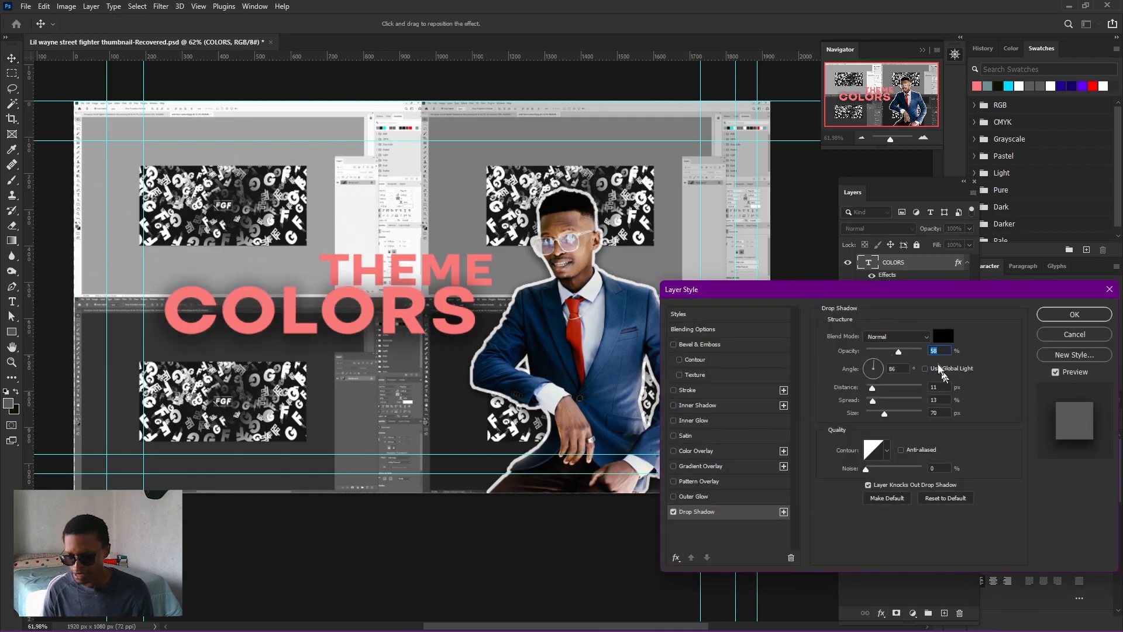
{"action": "left_click_drag", "start_coordinate": [900, 350], "coordinate": [919, 356]}
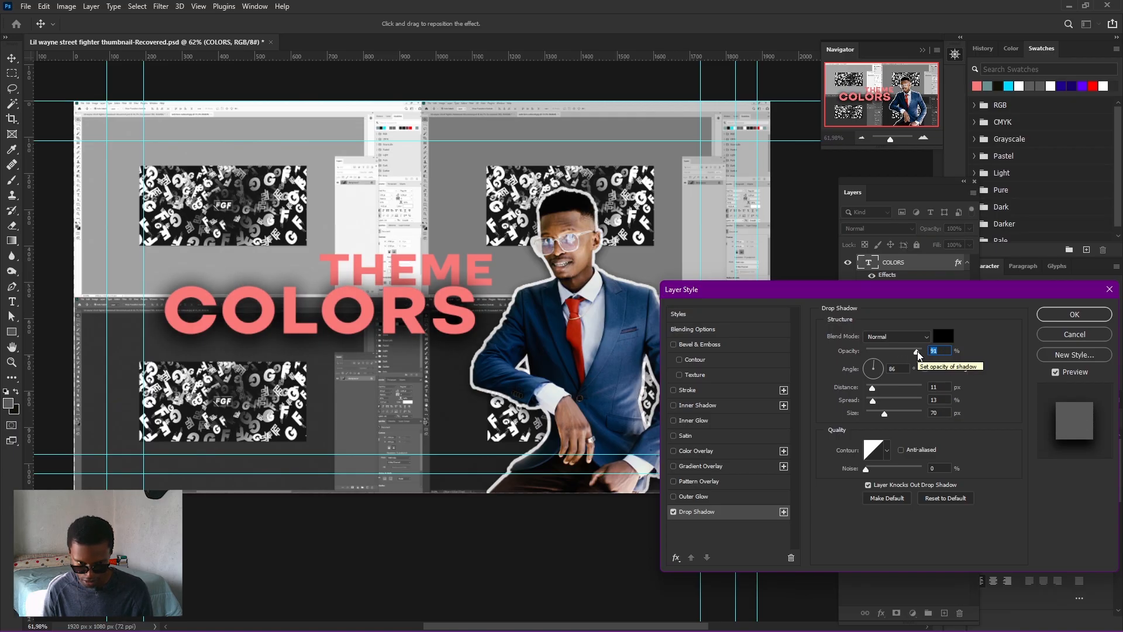
{"action": "left_click", "coordinate": [1058, 312]}
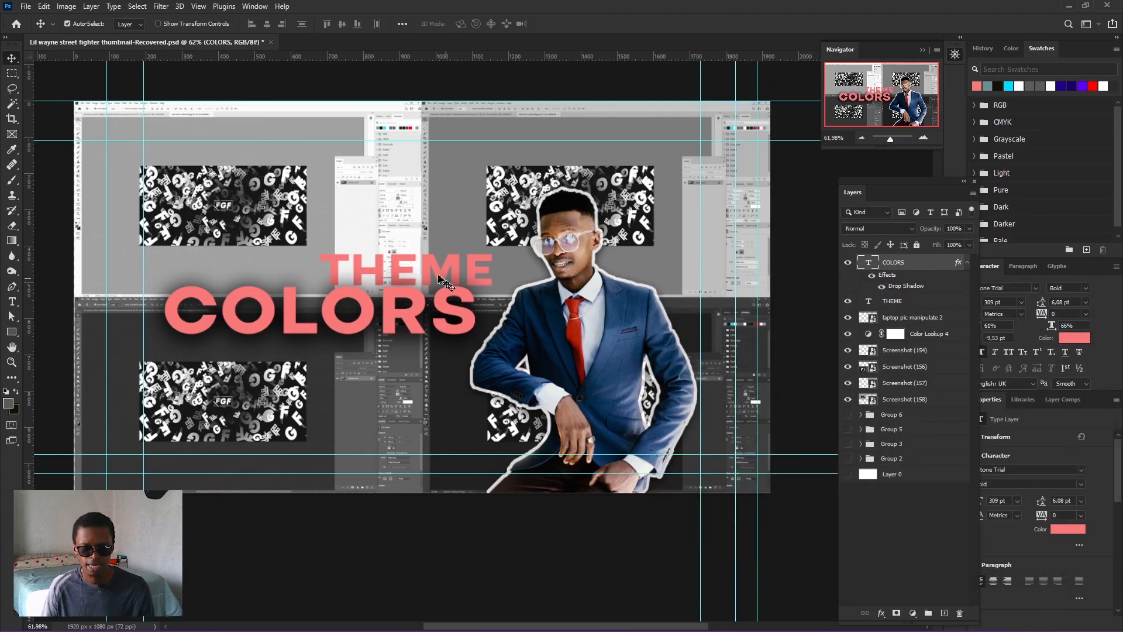
Copy the drop shadow layer style from the COLORS text layer and paste it onto the THEME text layer.
{"action": "right_click", "coordinate": [905, 265]}
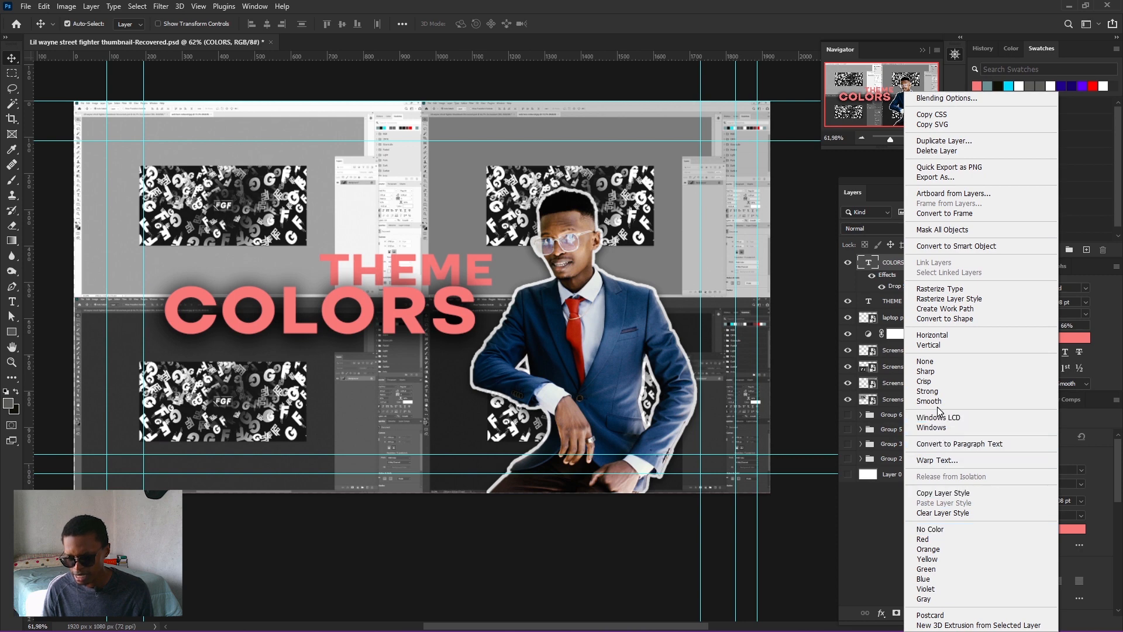
{"action": "left_click", "coordinate": [892, 266]}
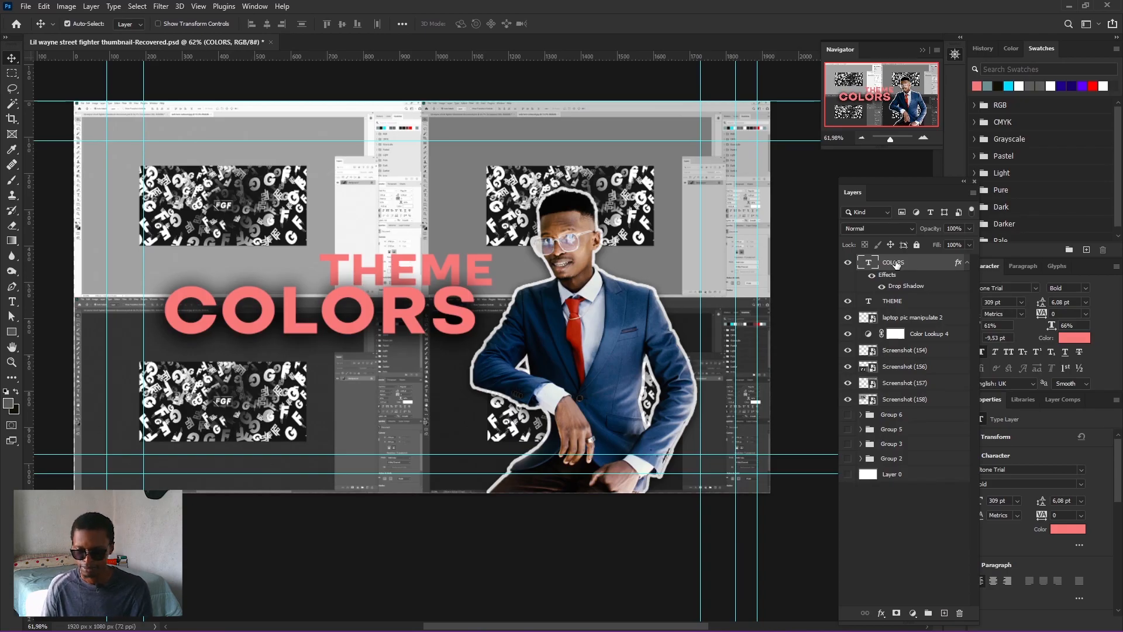
{"action": "right_click", "coordinate": [909, 259]}
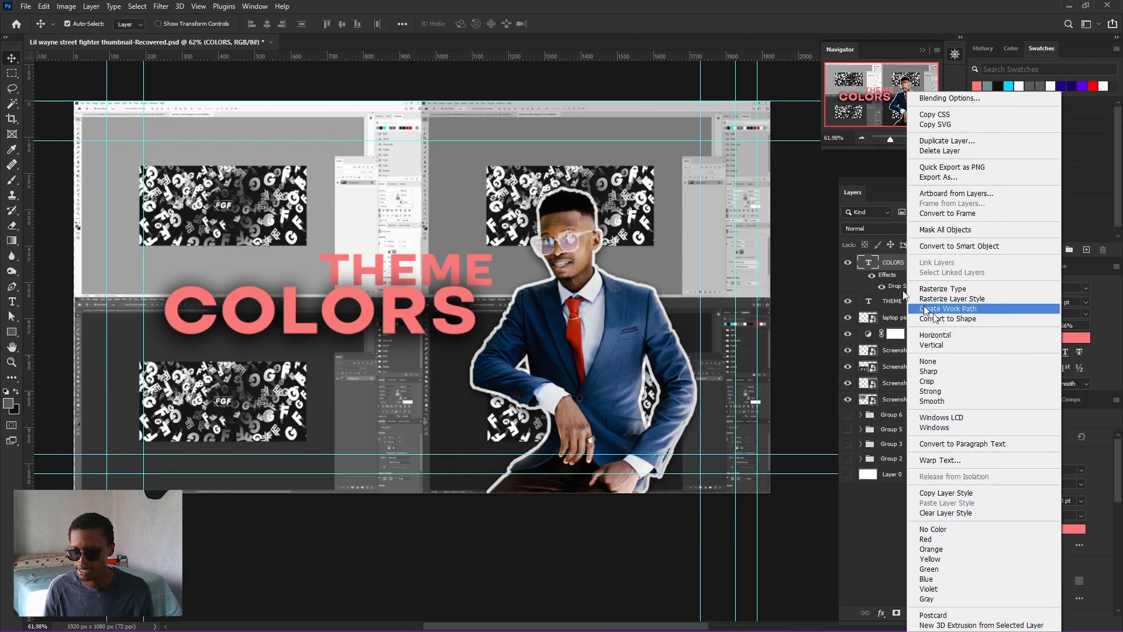
{"action": "left_click", "coordinate": [965, 494]}
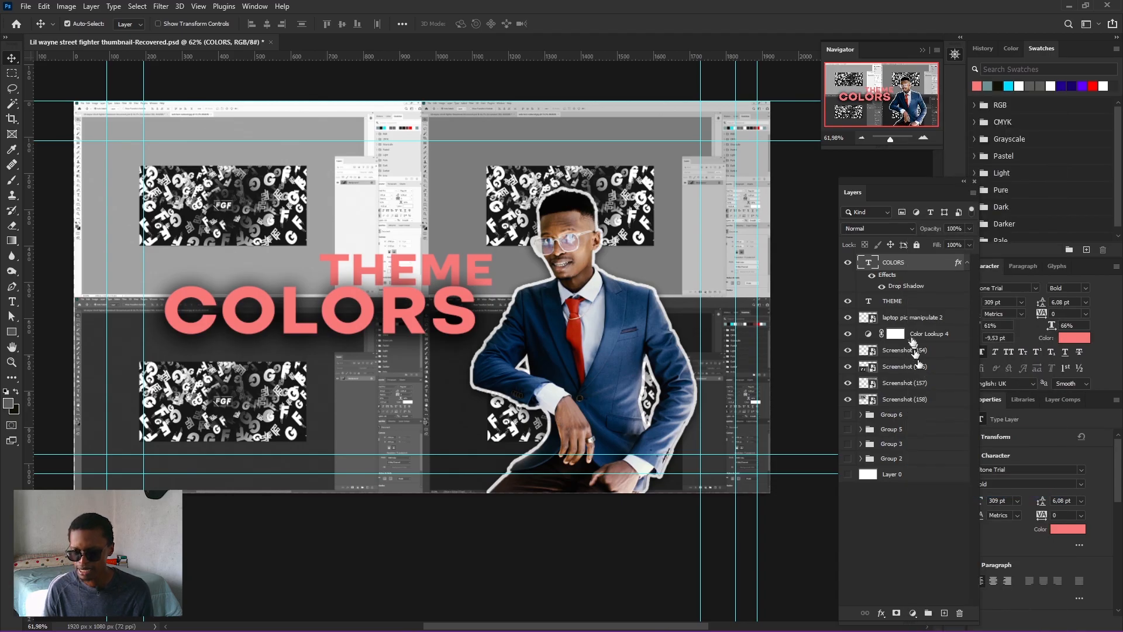
{"action": "left_click", "coordinate": [895, 305]}
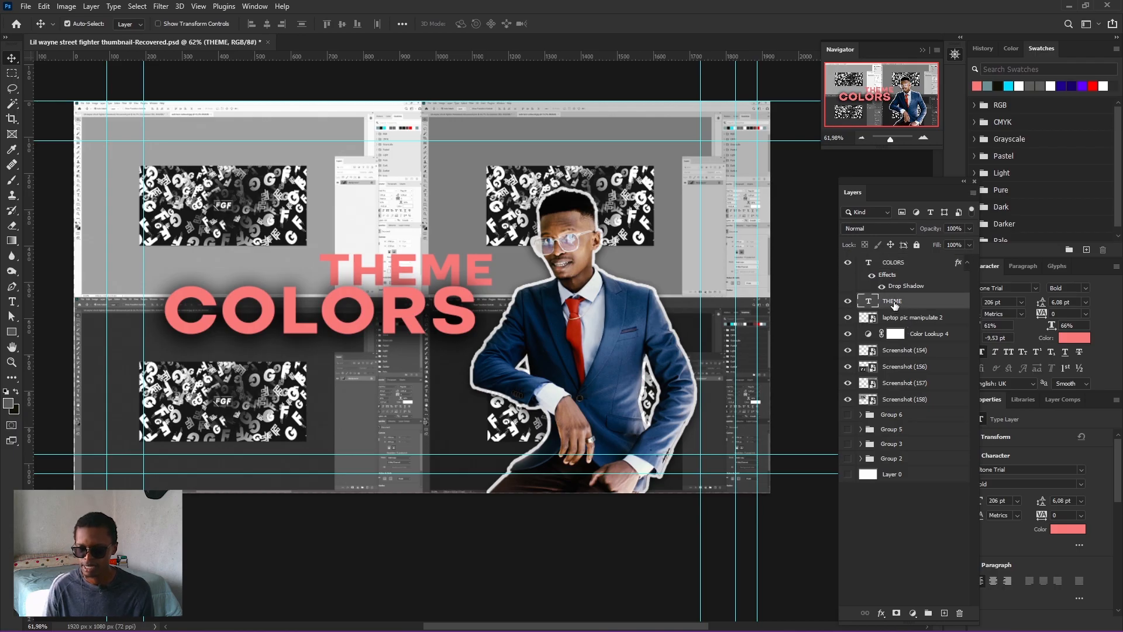
{"action": "right_click", "coordinate": [894, 303]}
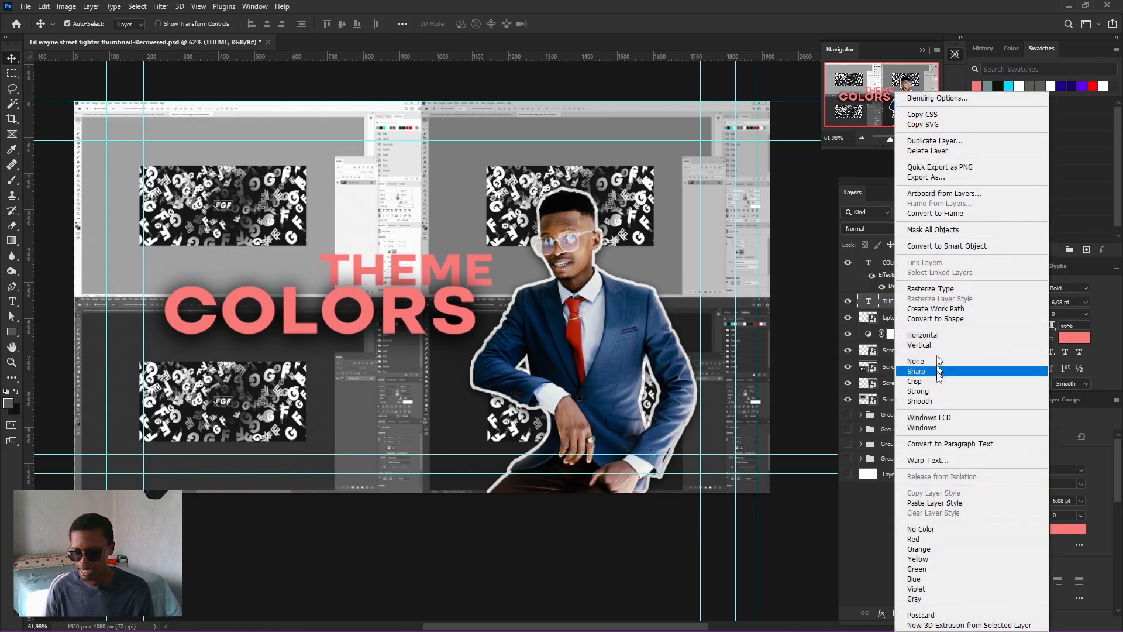
{"action": "left_click", "coordinate": [936, 503]}
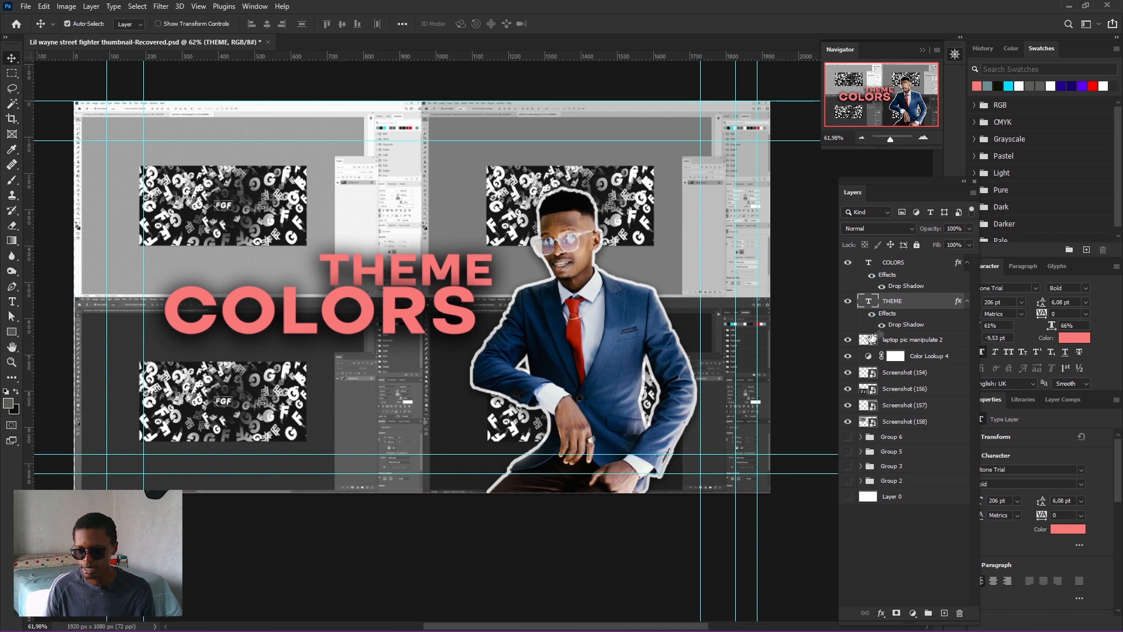
Lower the opacity of the THEME text's drop shadow to about 69%.
{"action": "double_click", "coordinate": [906, 329]}
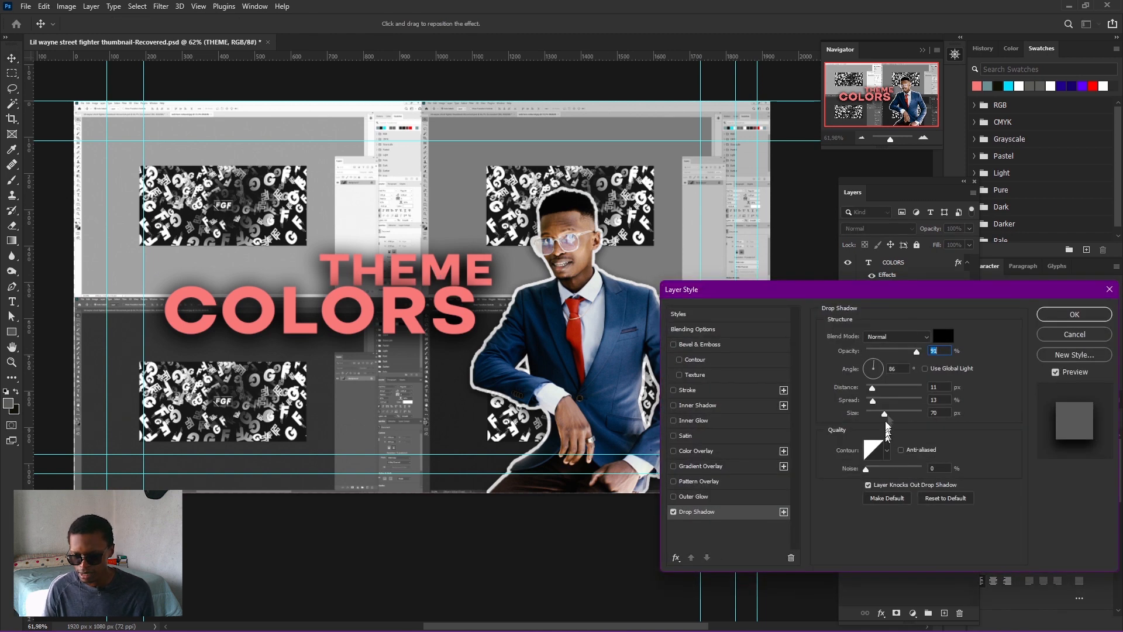
{"action": "left_click_drag", "start_coordinate": [916, 354], "coordinate": [906, 355]}
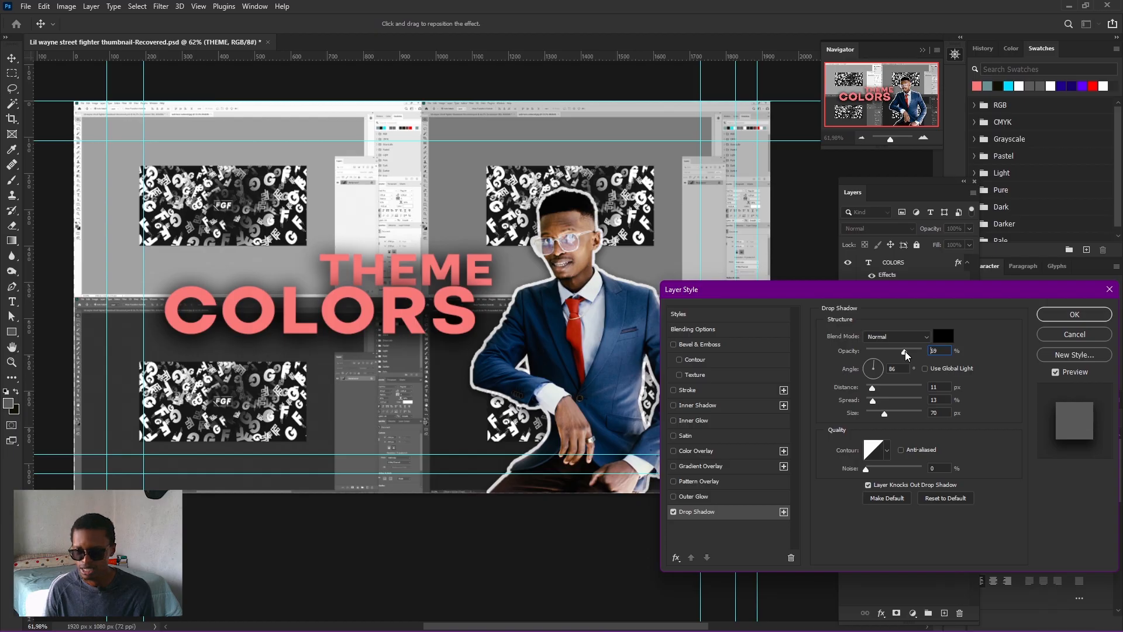
{"action": "left_click", "coordinate": [1075, 315]}
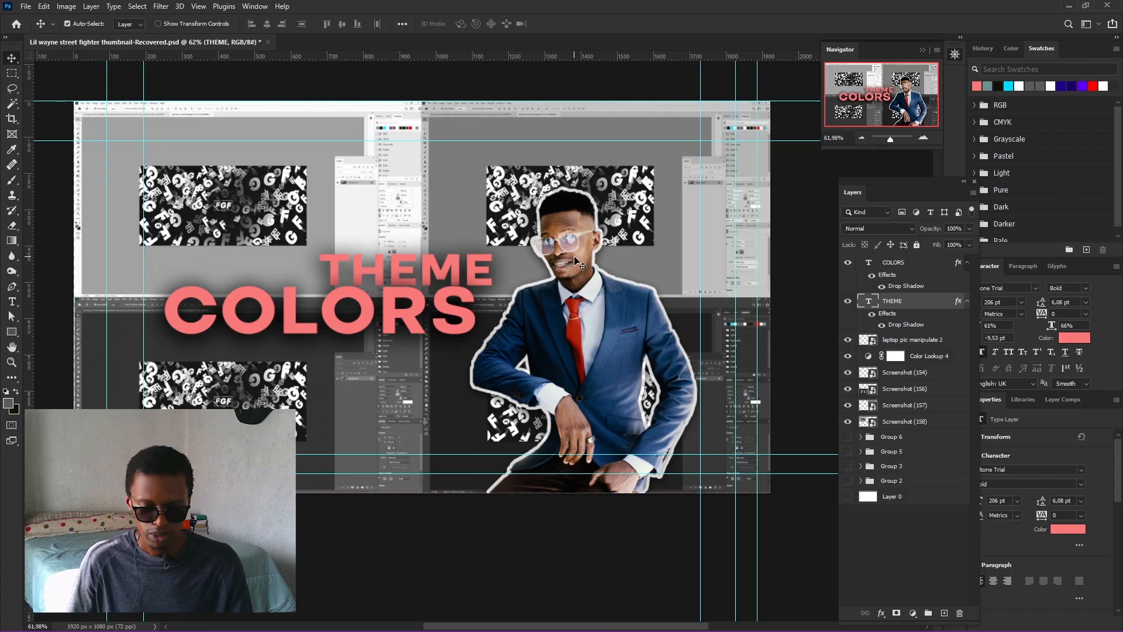
{"action": "scroll", "coordinate": [555, 272], "scroll_direction": "down", "scroll_amount": 2}
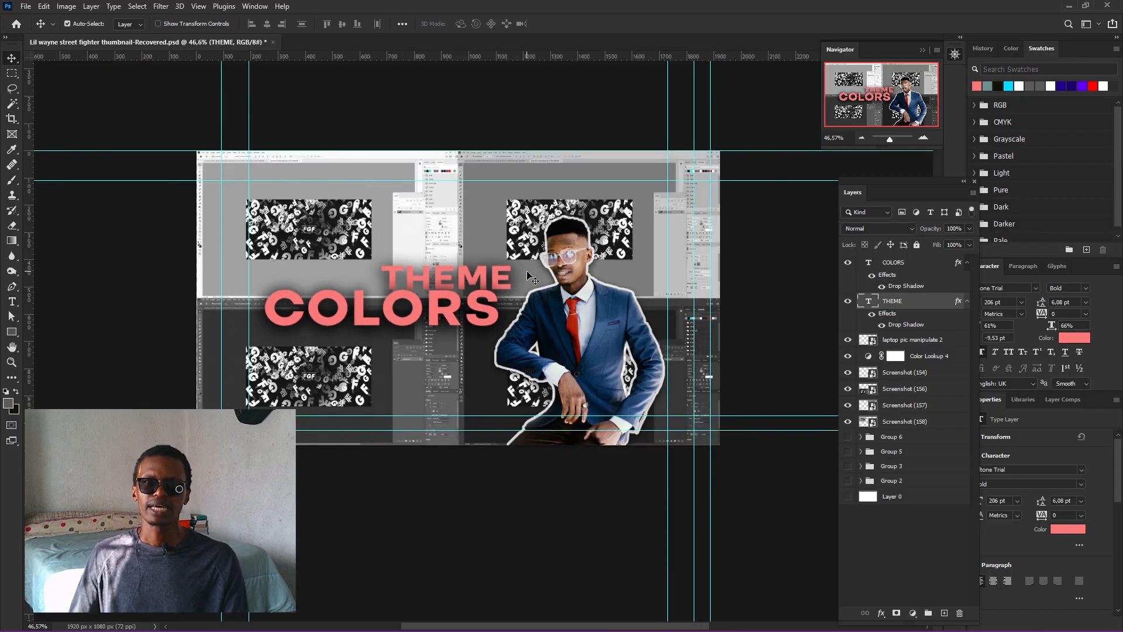